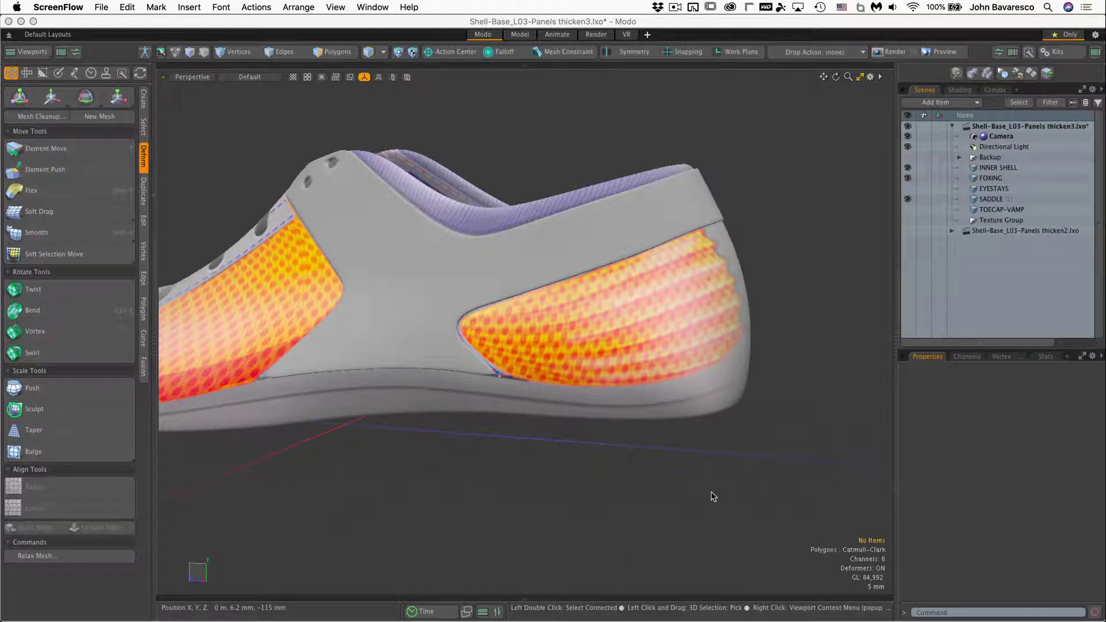
Hide the INNER SHELL mesh and select the FOXING mesh at the shoe's heel.
{"action": "left_click_drag", "start_coordinate": [638, 315], "coordinate": [679, 280], "text": "alt"}
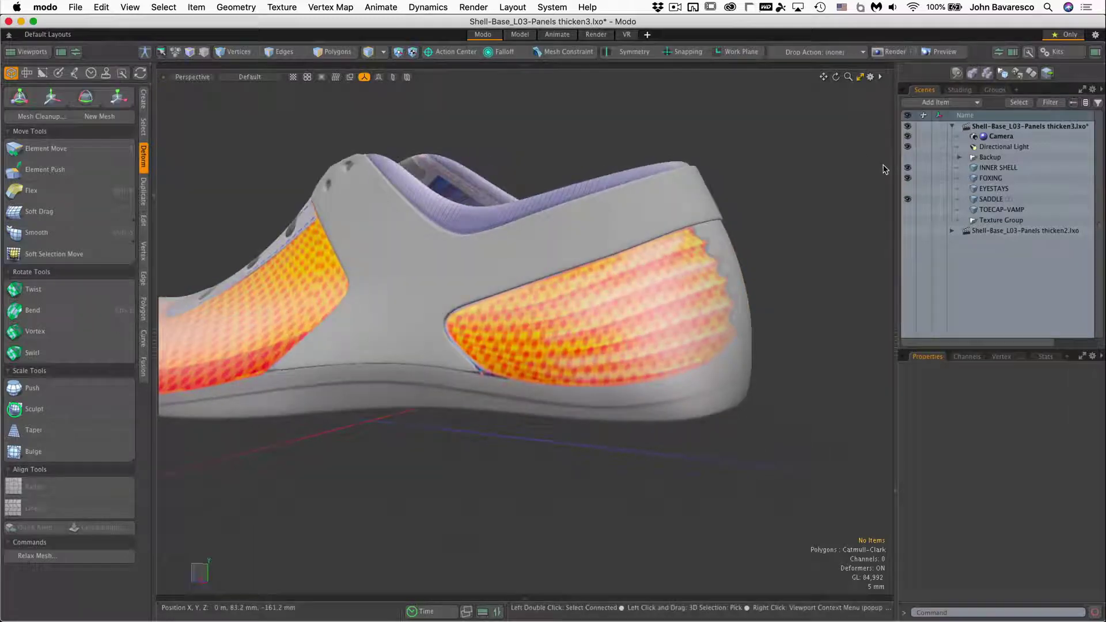
{"action": "left_click", "coordinate": [908, 178]}
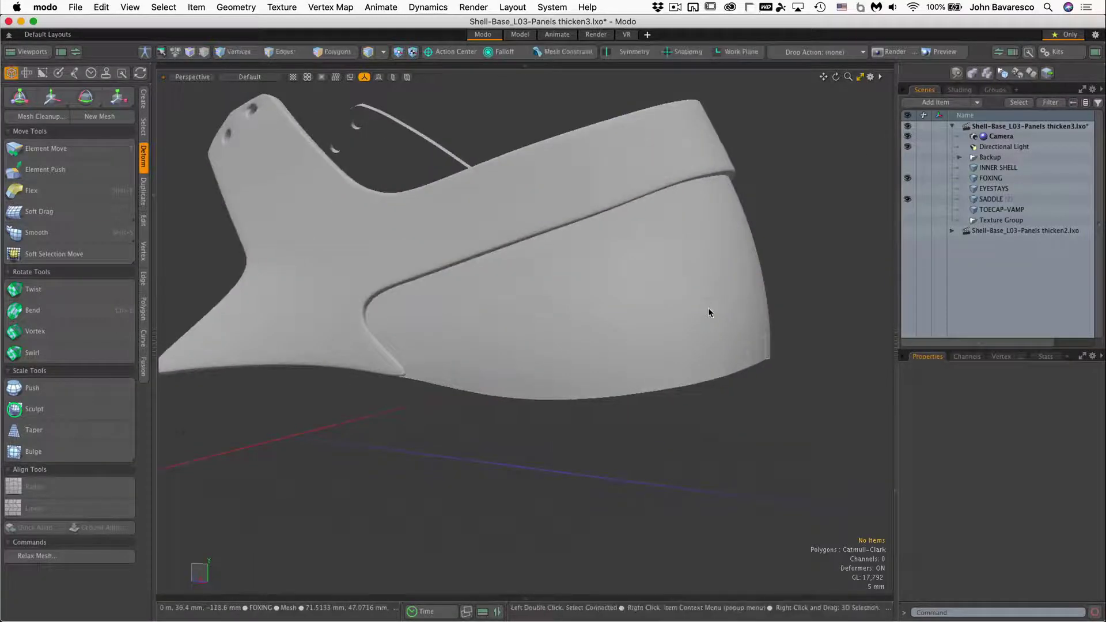
{"action": "left_click", "coordinate": [708, 307]}
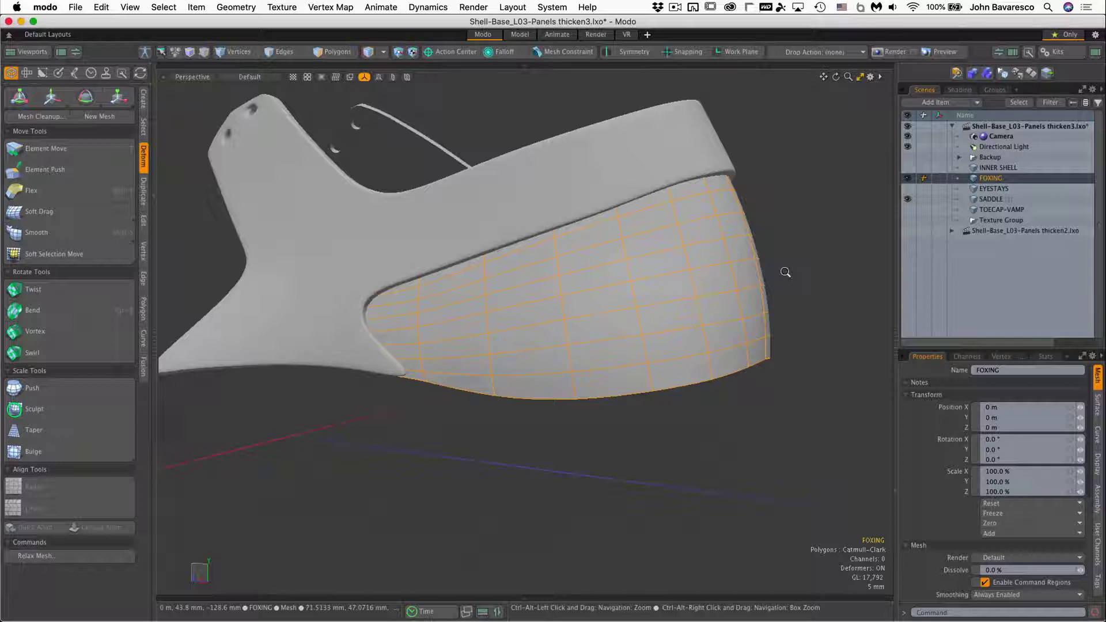
{"action": "left_click_drag", "start_coordinate": [785, 272], "coordinate": [778, 299], "text": "ctrl+alt"}
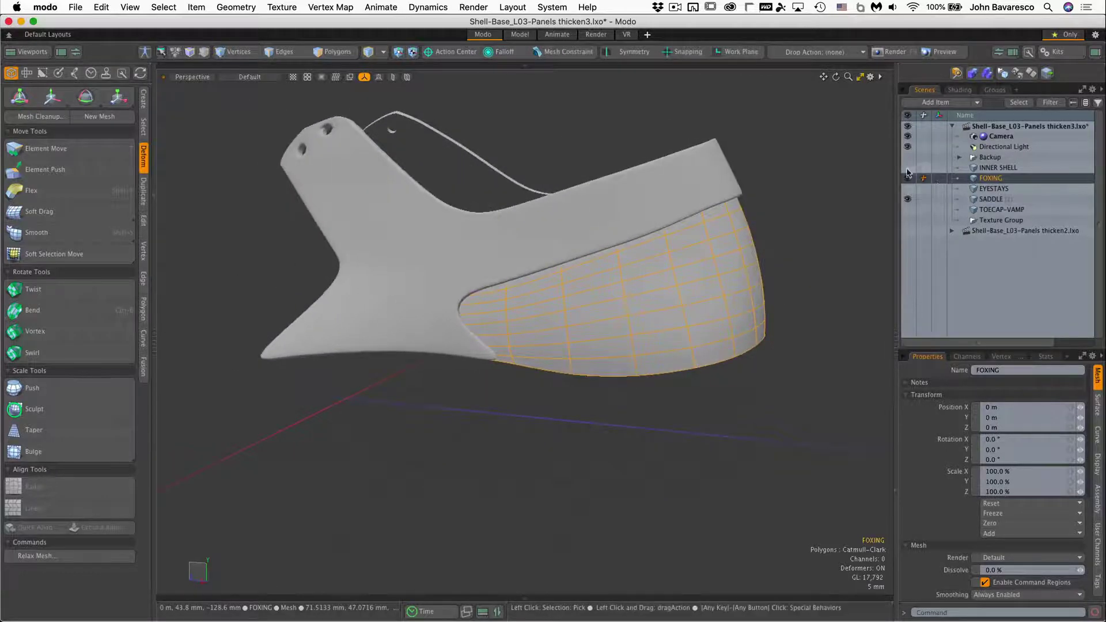
Make the INNER SHELL mesh visible again alongside the SADDLE and FOXING meshes.
{"action": "left_click", "coordinate": [909, 199]}
{"action": "left_click", "coordinate": [909, 168]}
{"action": "left_click_drag", "start_coordinate": [773, 254], "coordinate": [358, 314], "text": "alt"}
Push all FOXING polygons slightly outward so the heel panel sits above the inner shell and saddle surfaces.
{"action": "left_click", "coordinate": [323, 51]}
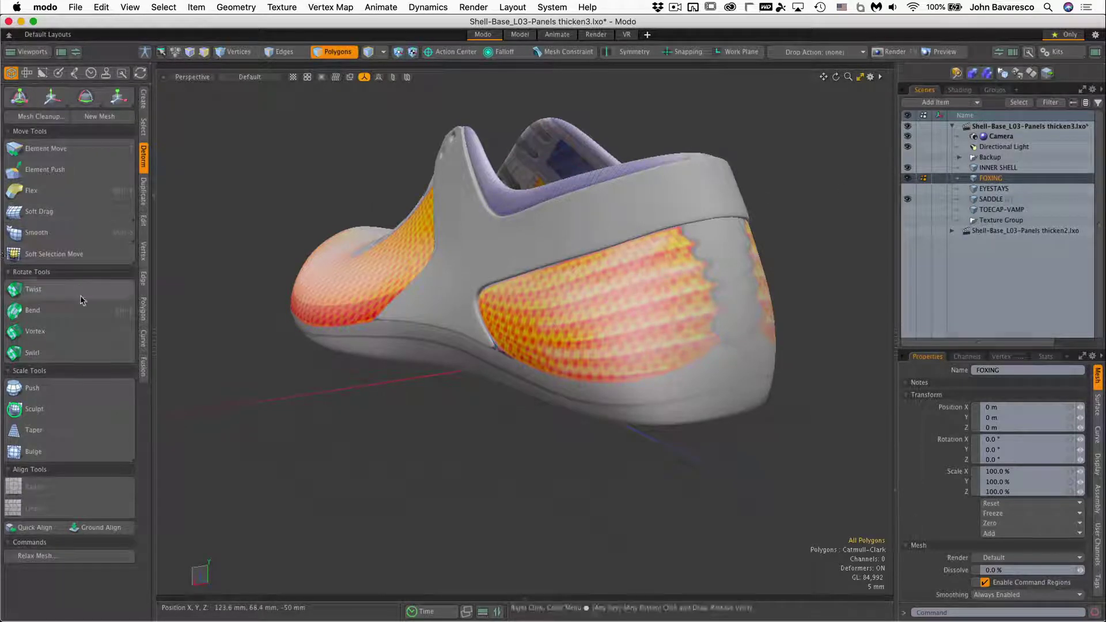
{"action": "left_click", "coordinate": [79, 387]}
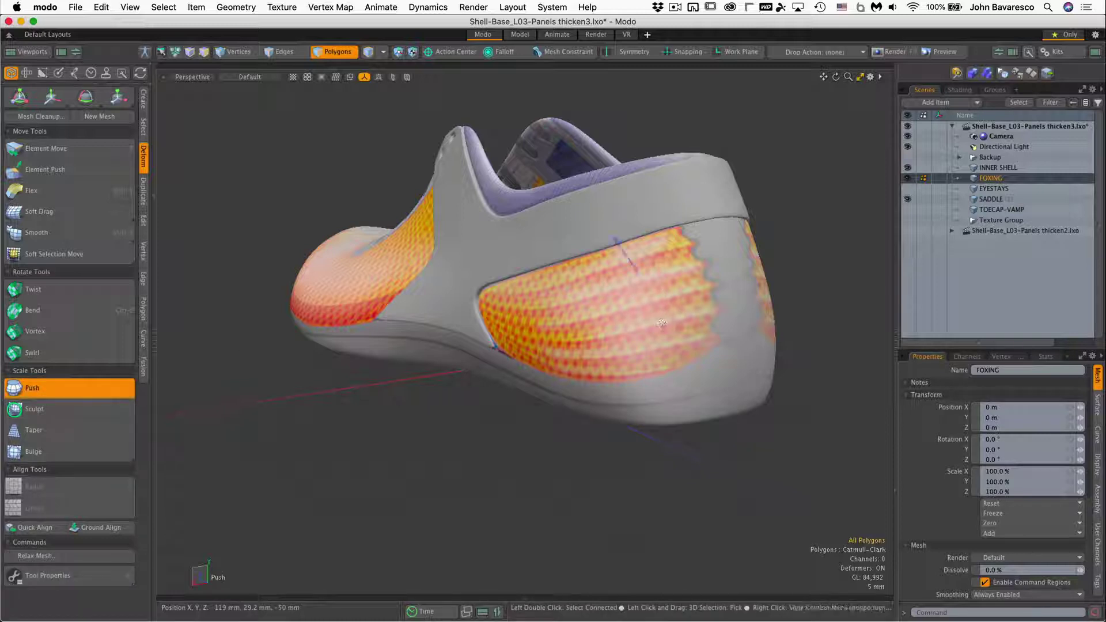
{"action": "left_click_drag", "start_coordinate": [617, 243], "coordinate": [613, 237]}
{"action": "left_click_drag", "start_coordinate": [583, 313], "coordinate": [756, 273], "text": "alt"}
{"action": "key", "text": "space"}
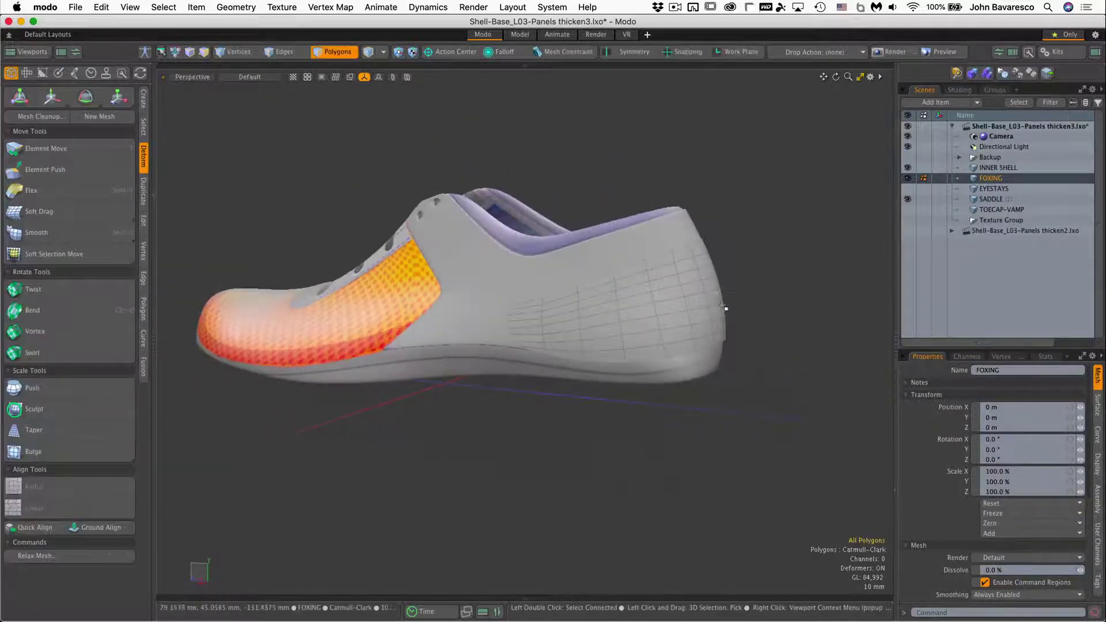
Duplicate the FOXING mesh and move the copy into the Backup group.
{"action": "right_click", "coordinate": [1016, 177]}
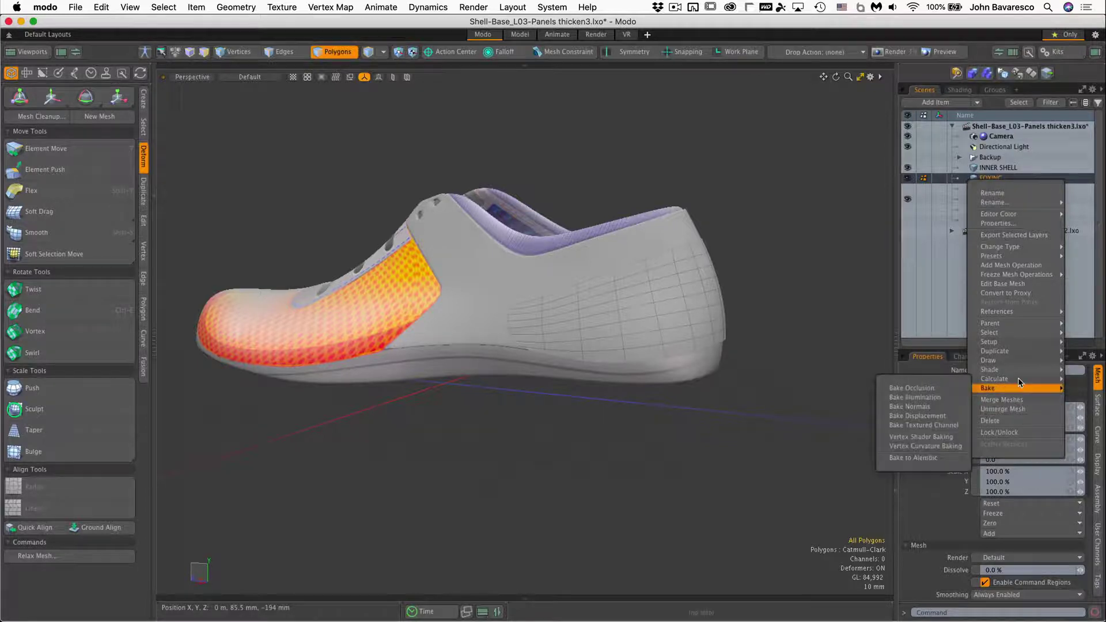
{"action": "mouse_move", "coordinate": [1025, 351]}
{"action": "left_click", "coordinate": [941, 353]}
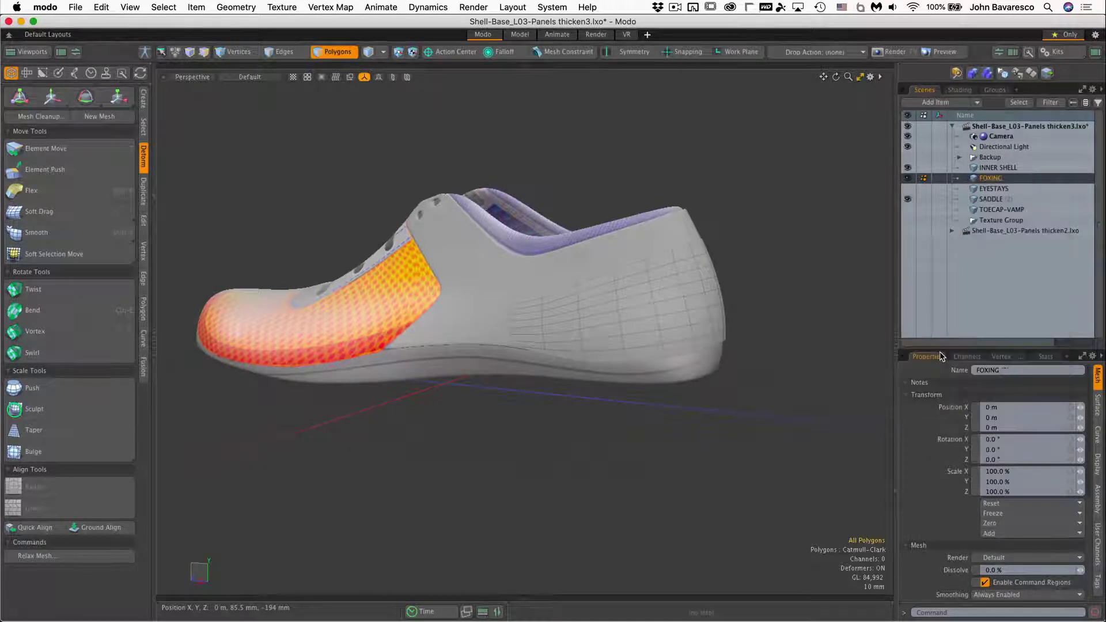
{"action": "left_click_drag", "start_coordinate": [992, 191], "coordinate": [994, 158]}
Select all connected polygons of the original FOXING mesh, and hide that mesh to examine the INNER SHELL beneath it.
{"action": "left_click_drag", "start_coordinate": [613, 300], "coordinate": [656, 299], "text": "ctrl+alt"}
{"action": "mouse_move", "coordinate": [656, 299]}
{"action": "left_mouse_down", "text": "alt"}
{"action": "mouse_move", "coordinate": [612, 307]}
{"action": "mouse_move", "coordinate": [644, 311]}
{"action": "left_mouse_up", "text": "alt"}
{"action": "left_click", "coordinate": [991, 178]}
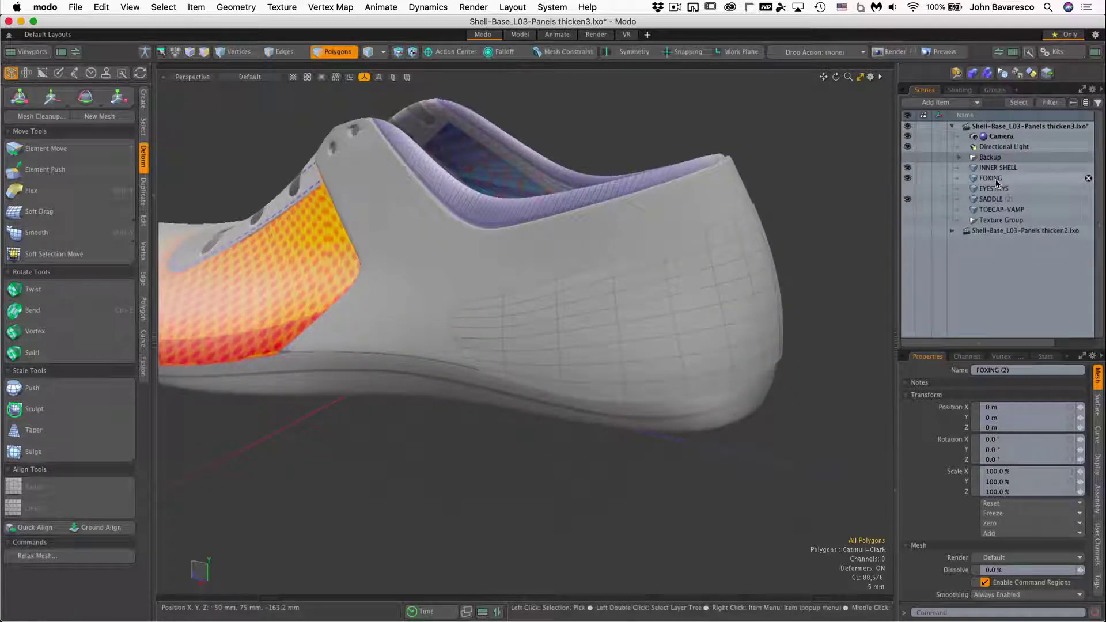
{"action": "double_click", "coordinate": [710, 316]}
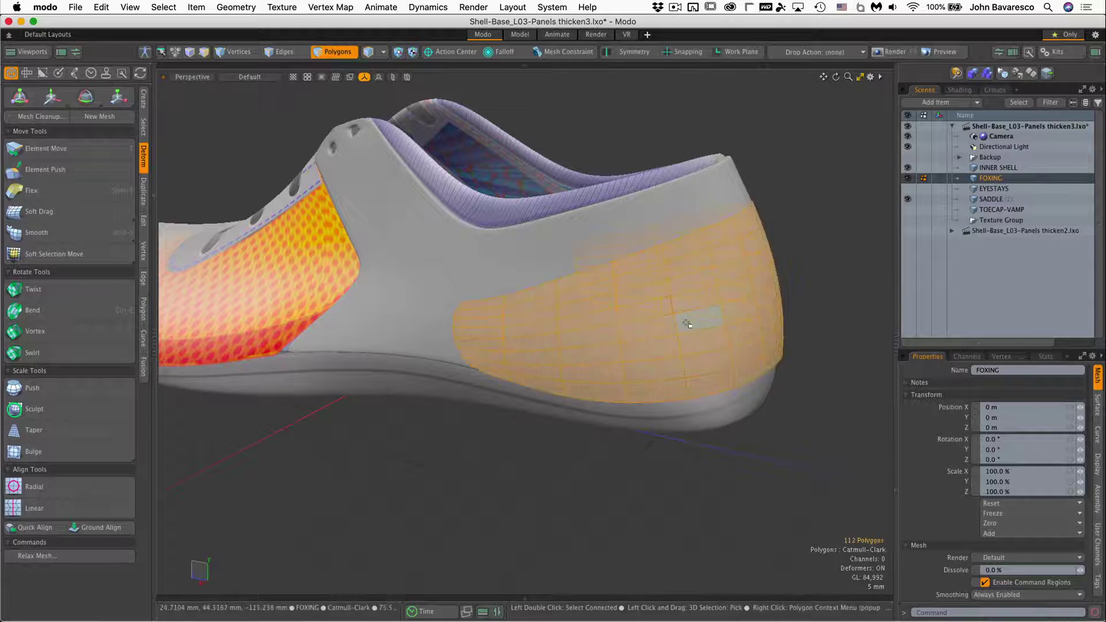
{"action": "left_click", "coordinate": [908, 179]}
{"action": "left_click", "coordinate": [1003, 167]}
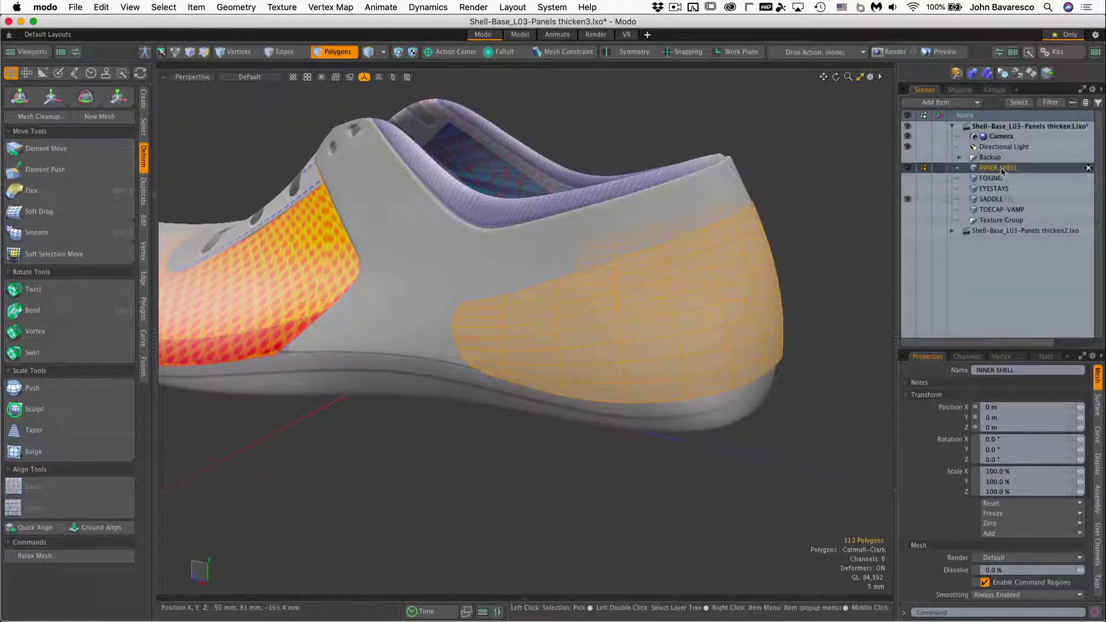
{"action": "left_click_drag", "start_coordinate": [699, 338], "coordinate": [600, 353], "text": "alt"}
{"action": "key", "text": "3"}
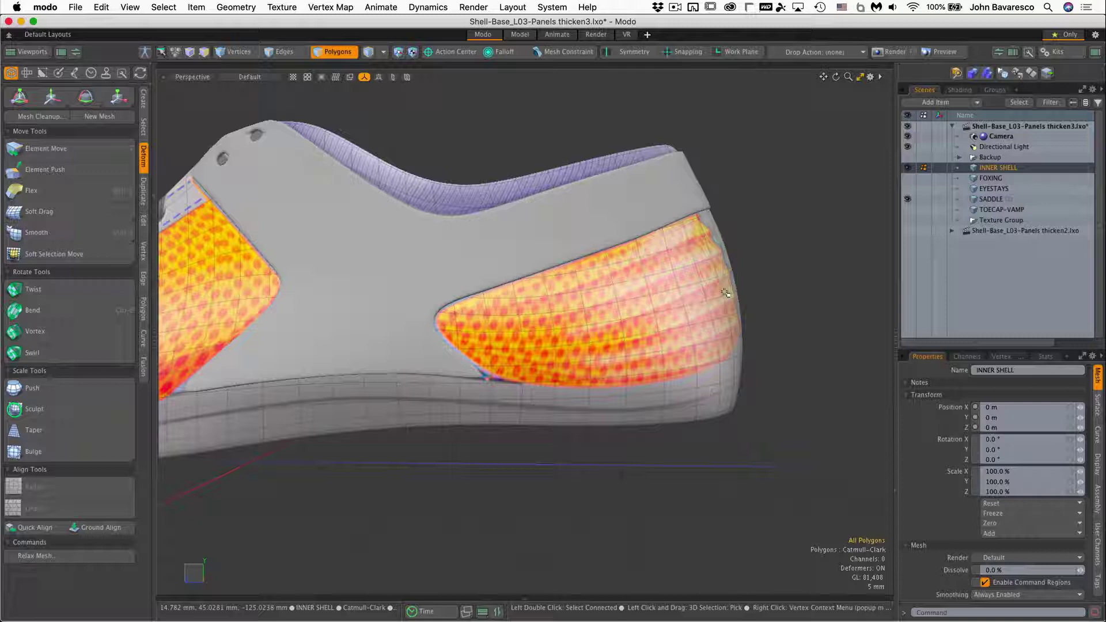
Show the FOXING mesh again and select its seven interior horizontal edge loops.
{"action": "left_click", "coordinate": [908, 178]}
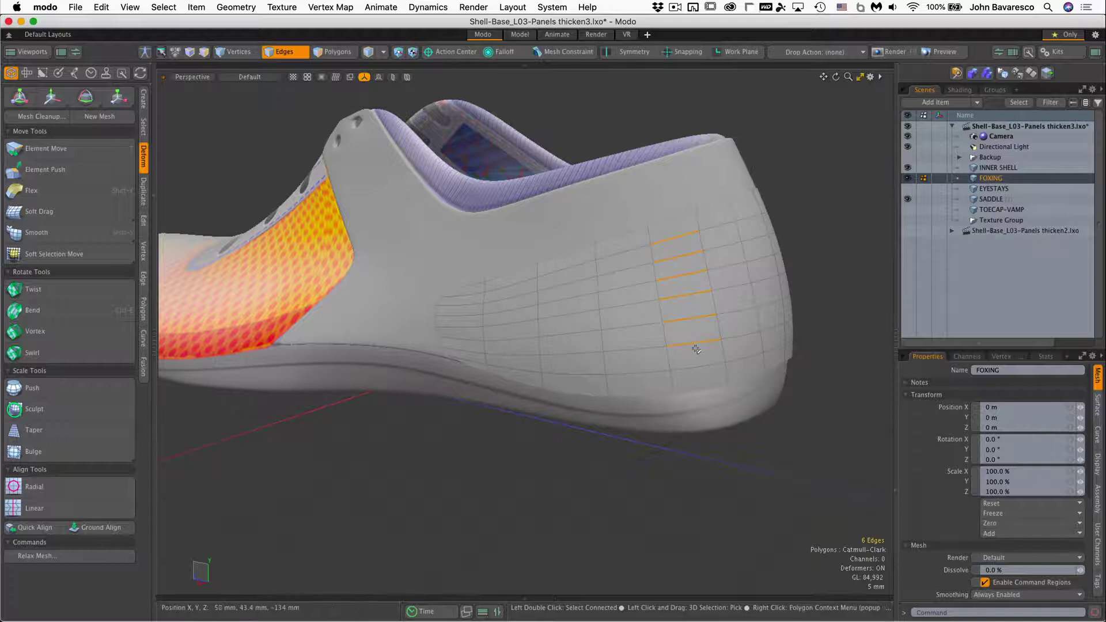
{"action": "left_click", "coordinate": [697, 363], "text": "shift"}
{"action": "left_click_drag", "start_coordinate": [716, 309], "coordinate": [671, 265], "text": "alt"}
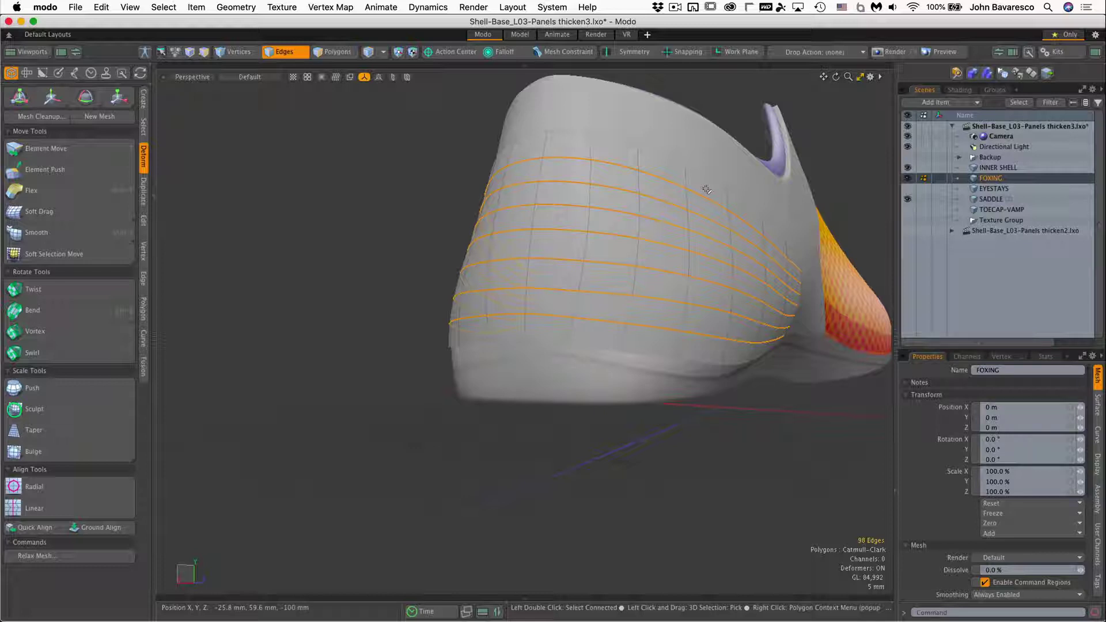
Try to slide the middle horizontal edge loop of the FOXING mesh along its surface.
{"action": "double_click", "coordinate": [566, 232]}
{"action": "key", "text": "alt+g"}
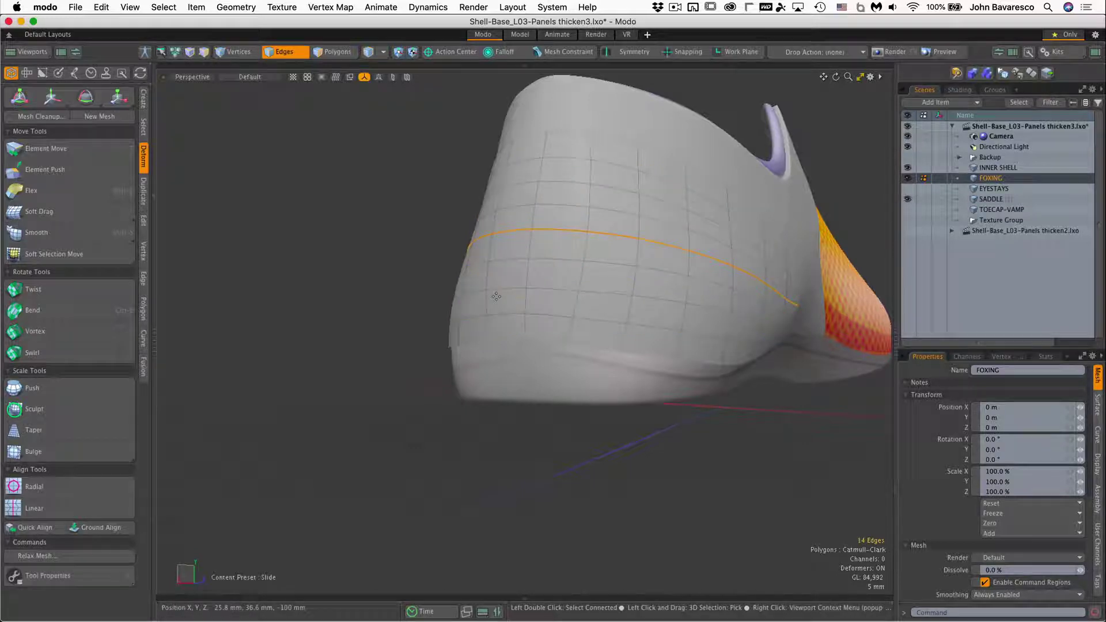
{"action": "left_click_drag", "start_coordinate": [495, 292], "coordinate": [500, 293]}
{"action": "key", "text": "space"}
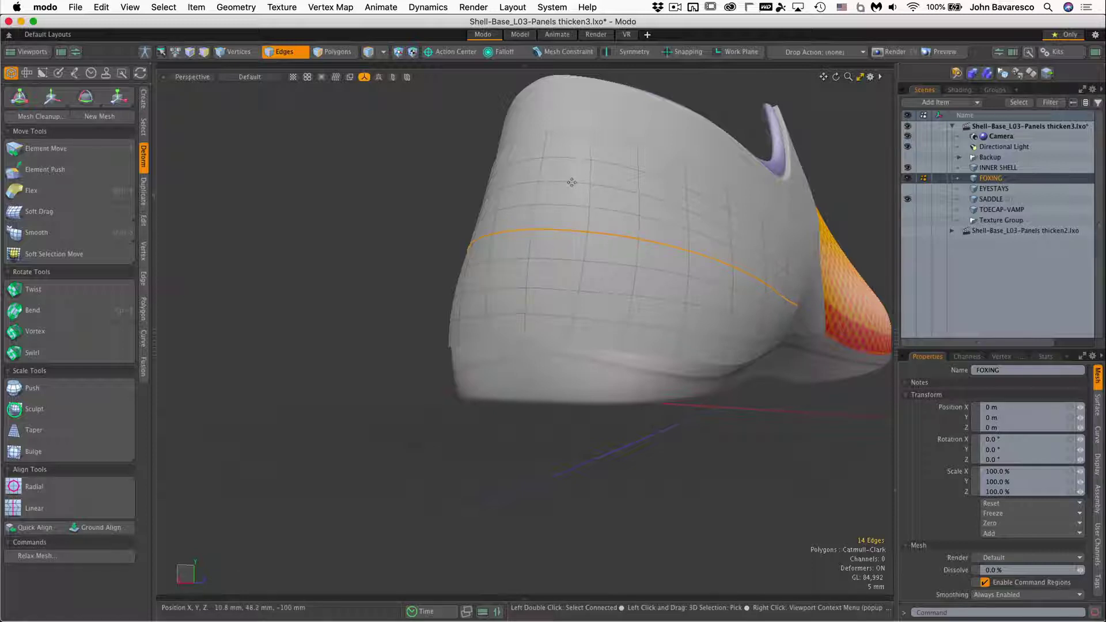
{"action": "left_click", "coordinate": [571, 182]}
Delete the seven interior horizontal edge loops from FOXING, selecting them from their edges at the back of the heel.
{"action": "mouse_move", "coordinate": [593, 227]}
{"action": "left_mouse_down", "text": "alt"}
{"action": "mouse_move", "coordinate": [620, 227]}
{"action": "mouse_move", "coordinate": [630, 257]}
{"action": "mouse_move", "coordinate": [640, 254]}
{"action": "mouse_move", "coordinate": [611, 336]}
{"action": "mouse_move", "coordinate": [659, 318]}
{"action": "mouse_move", "coordinate": [601, 344]}
{"action": "mouse_move", "coordinate": [615, 302]}
{"action": "mouse_move", "coordinate": [670, 318]}
{"action": "mouse_move", "coordinate": [653, 202]}
{"action": "mouse_move", "coordinate": [639, 403]}
{"action": "left_mouse_up", "text": "alt"}
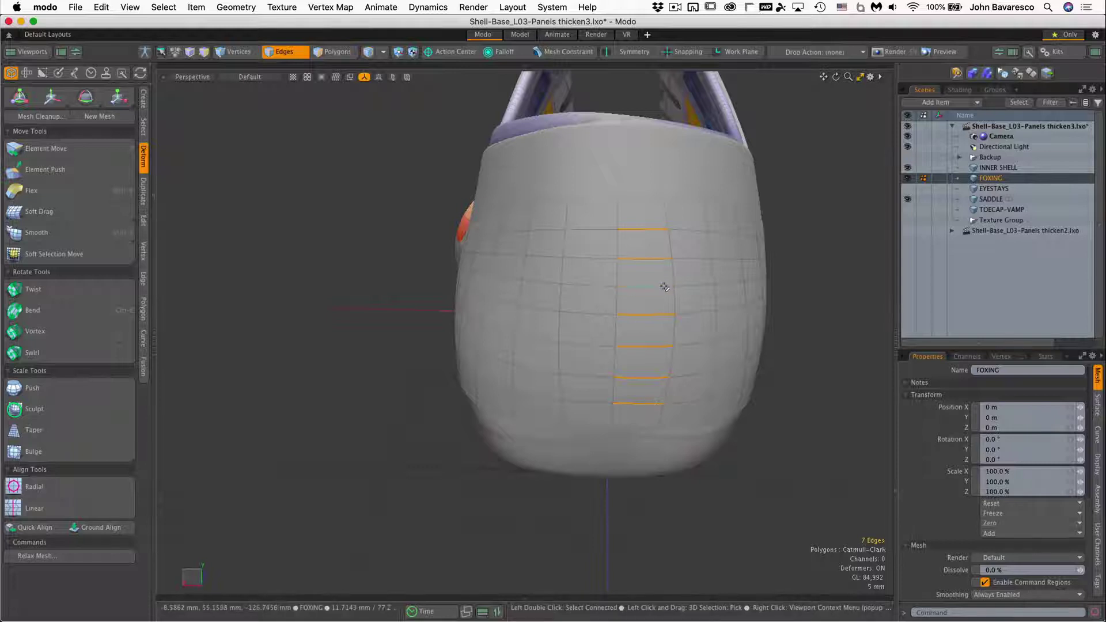
{"action": "scroll", "coordinate": [659, 291], "scroll_direction": "up", "scroll_amount": 1}
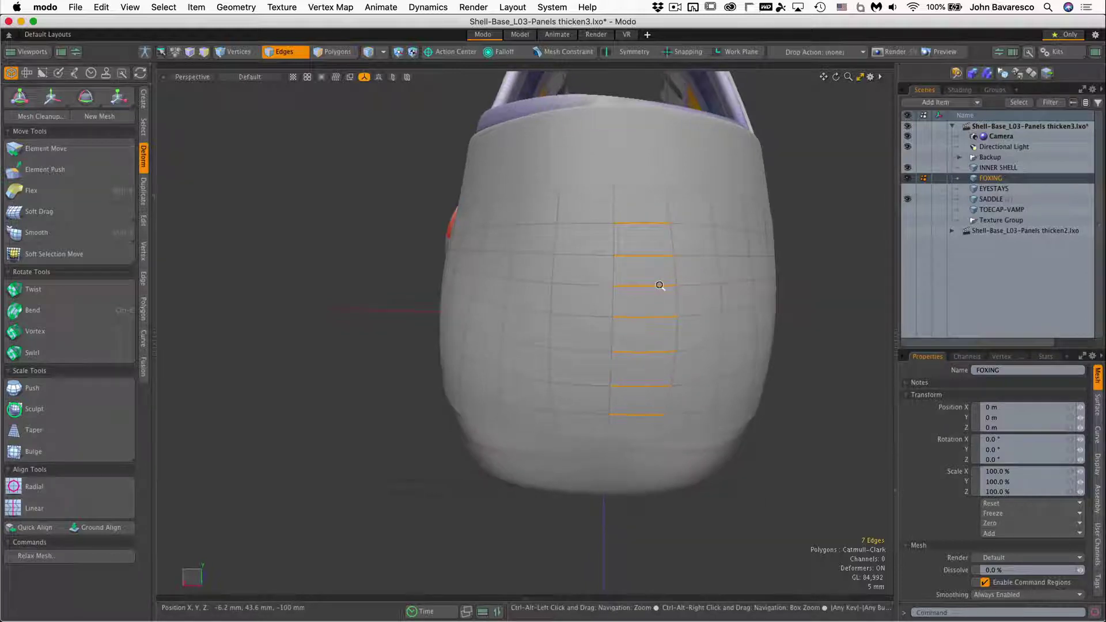
{"action": "key", "text": "l"}
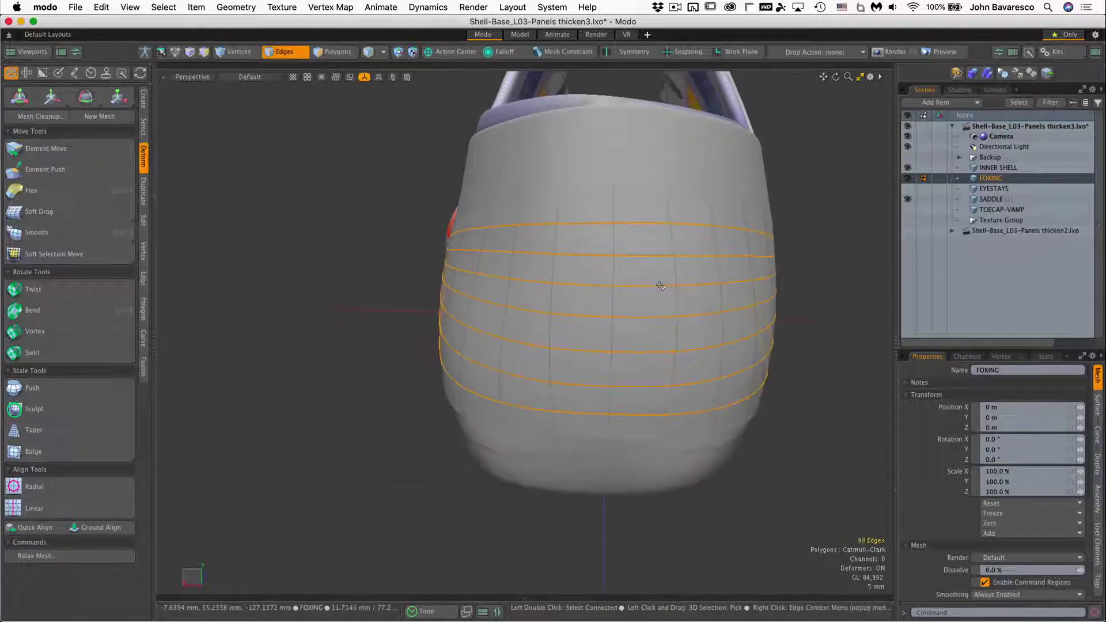
{"action": "key", "text": "Delete"}
Hide the INNER SHELL and SADDLE meshes so only the simplified FOXING mesh is shown.
{"action": "left_click_drag", "start_coordinate": [660, 287], "coordinate": [447, 239], "text": "alt"}
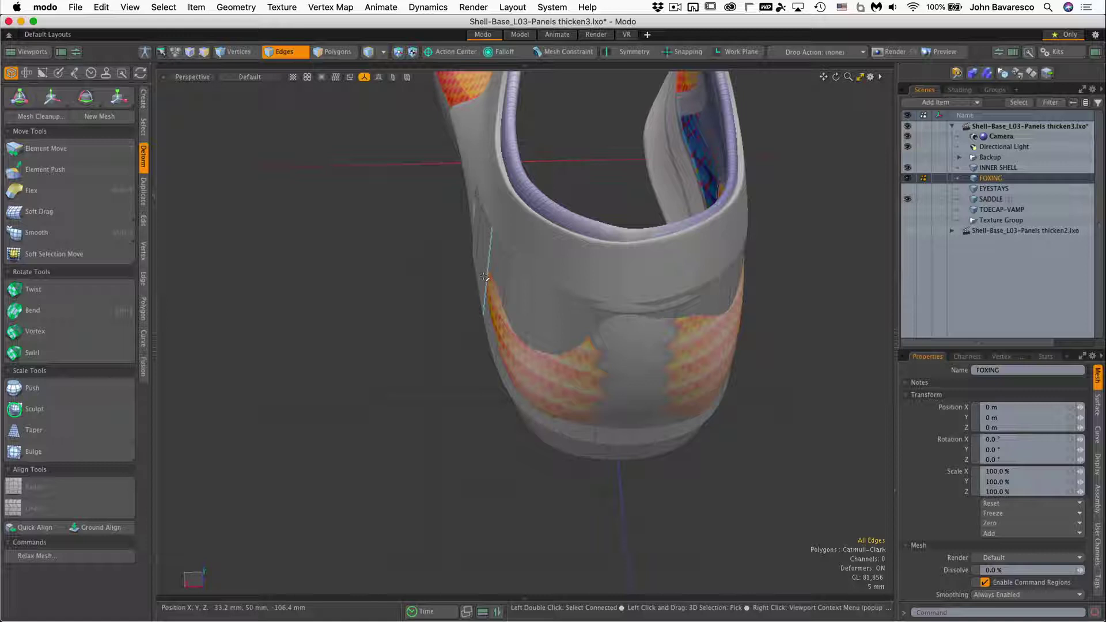
{"action": "left_click_drag", "start_coordinate": [735, 195], "coordinate": [500, 272], "text": "alt"}
{"action": "left_click_drag", "start_coordinate": [714, 223], "coordinate": [680, 269], "text": "alt"}
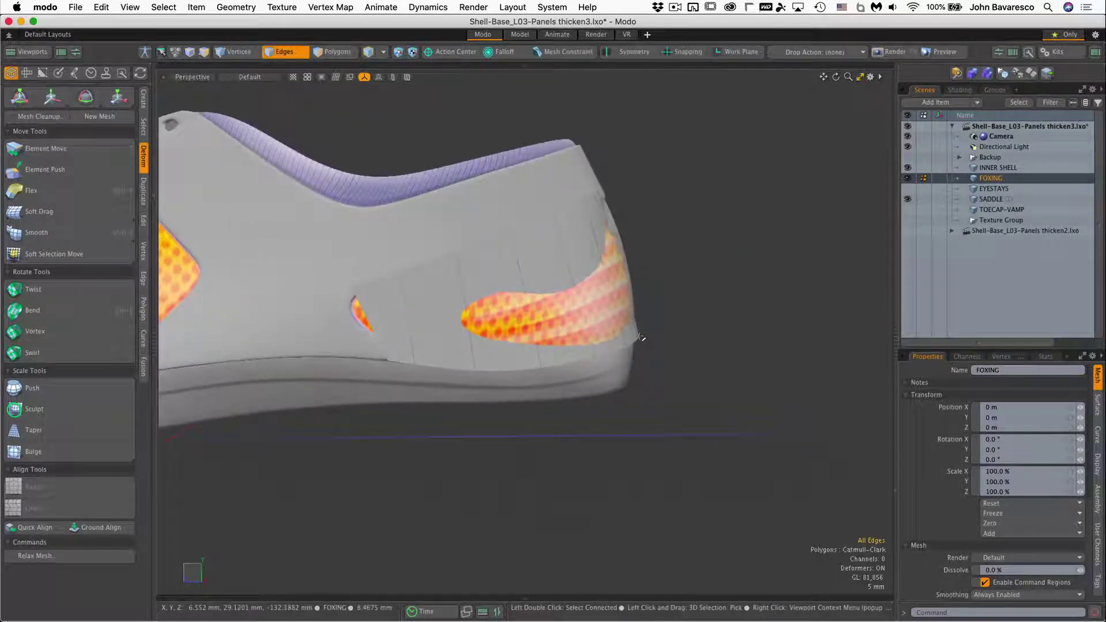
{"action": "left_click_drag", "start_coordinate": [633, 329], "coordinate": [657, 255], "text": "alt"}
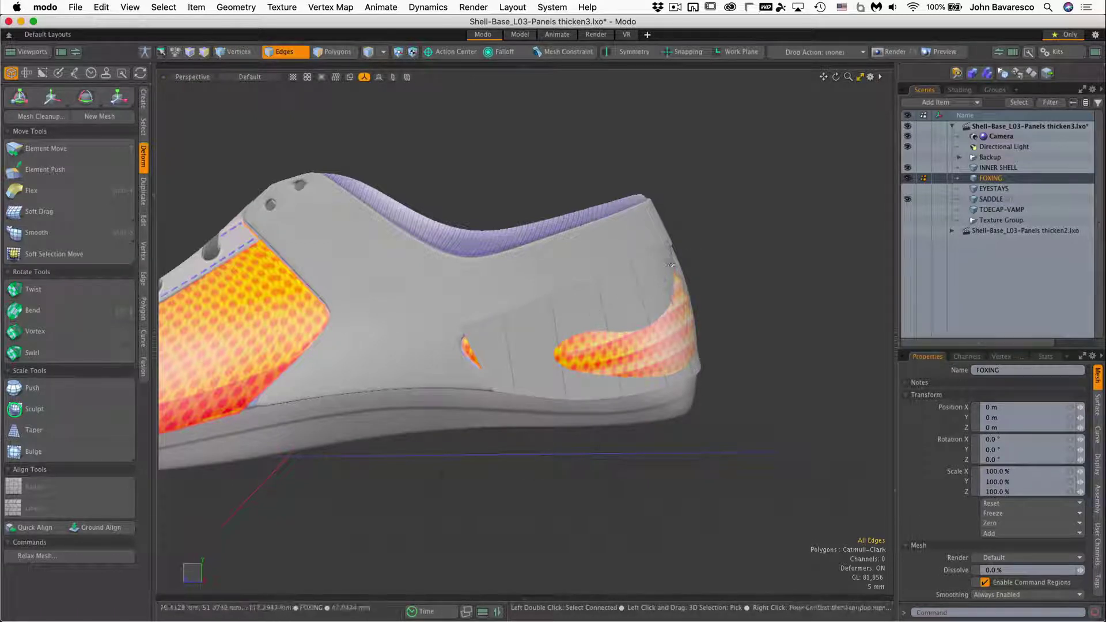
{"action": "left_click_drag", "start_coordinate": [665, 282], "coordinate": [800, 254], "text": "ctrl+alt"}
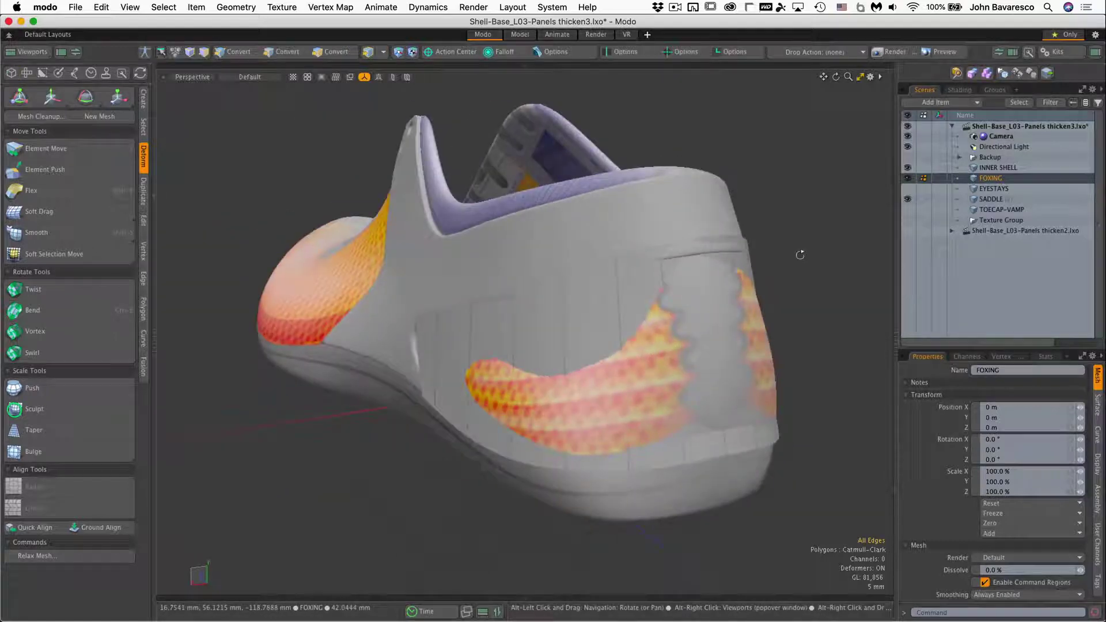
{"action": "left_click", "coordinate": [909, 169]}
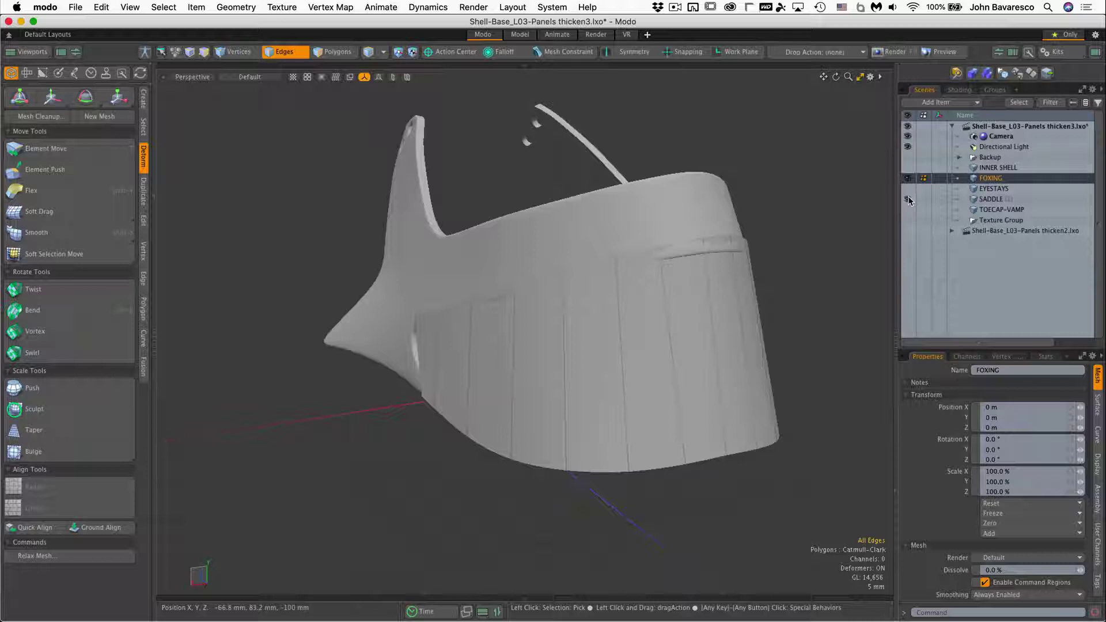
{"action": "left_click", "coordinate": [909, 199]}
{"action": "left_click_drag", "start_coordinate": [690, 328], "coordinate": [525, 293], "text": "alt"}
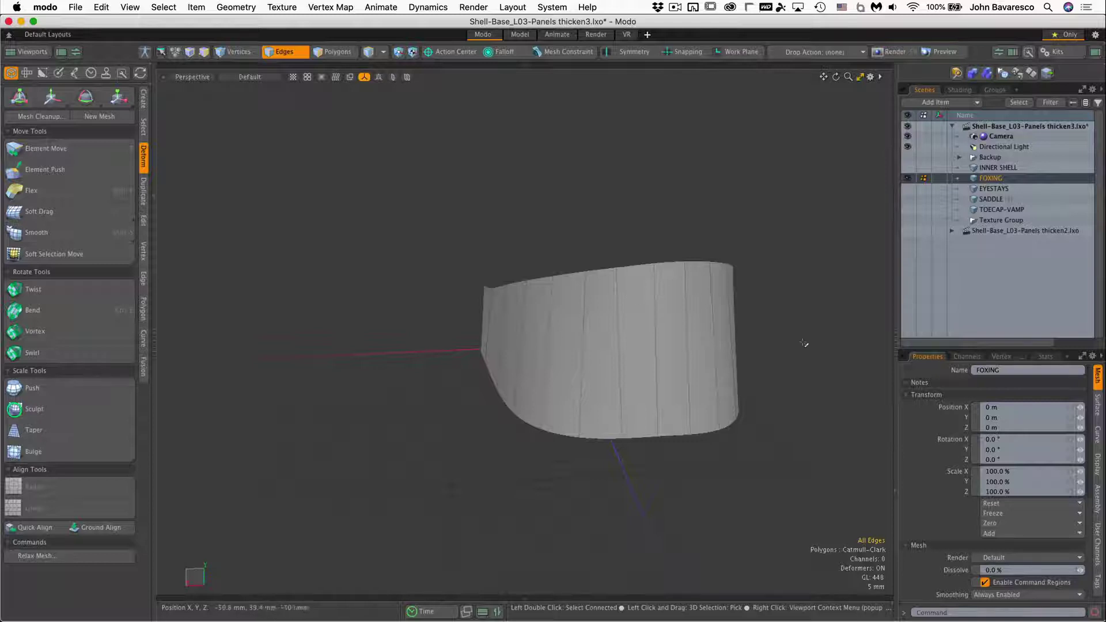
{"action": "left_click_drag", "start_coordinate": [640, 338], "coordinate": [609, 305], "text": "alt"}
Select two adjacent full-height polygons at the back of the FOXING mesh.
{"action": "left_click", "coordinate": [337, 53]}
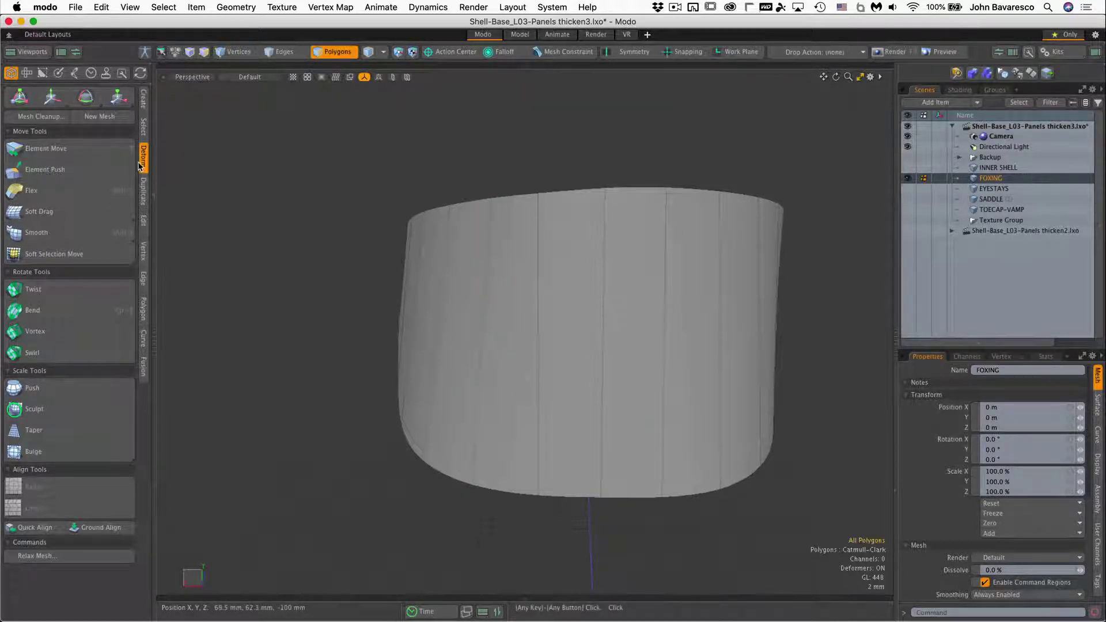
{"action": "left_click", "coordinate": [143, 221]}
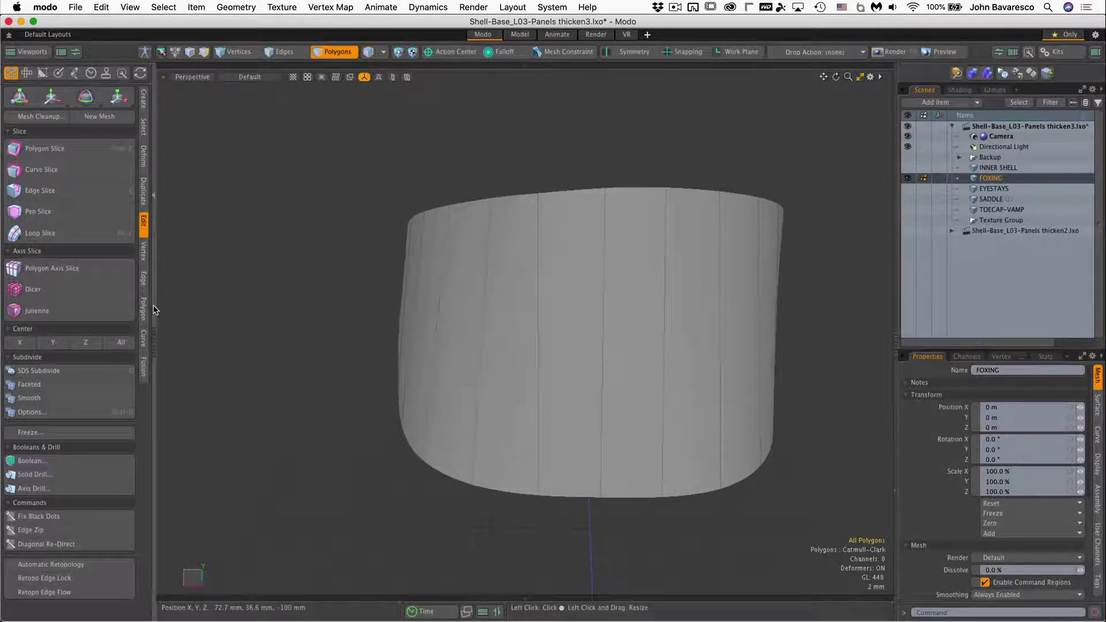
{"action": "left_click", "coordinate": [143, 280]}
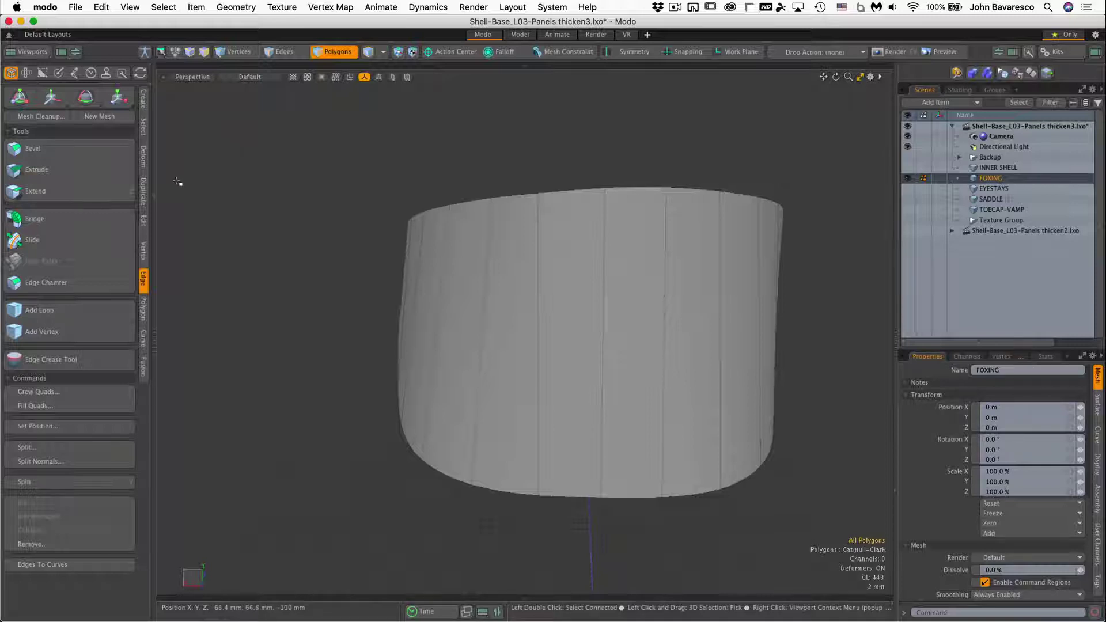
{"action": "left_click", "coordinate": [144, 223]}
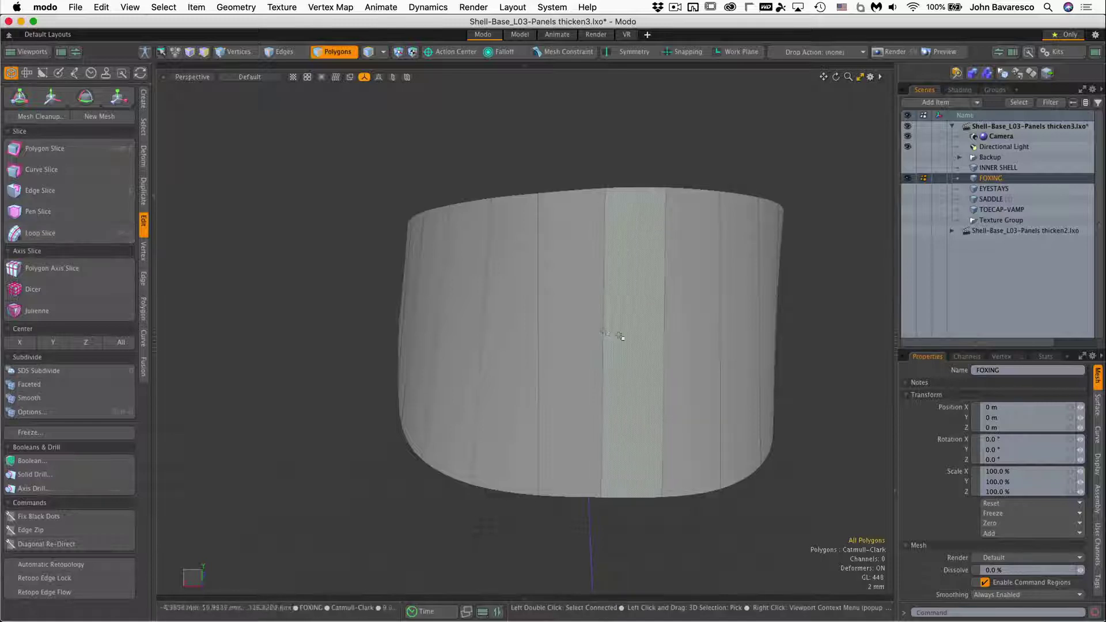
{"action": "left_click_drag", "start_coordinate": [618, 332], "coordinate": [597, 328]}
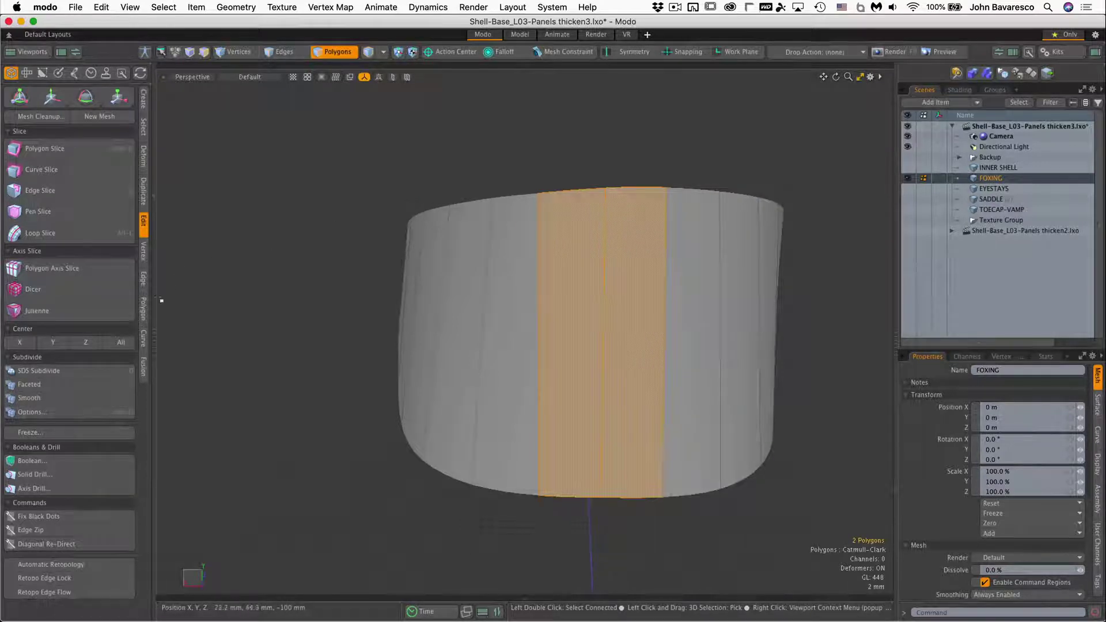
Loop Slice the FOXING mesh horizontally across its full band in Uniform mode with a count of 10.
{"action": "left_click", "coordinate": [74, 233]}
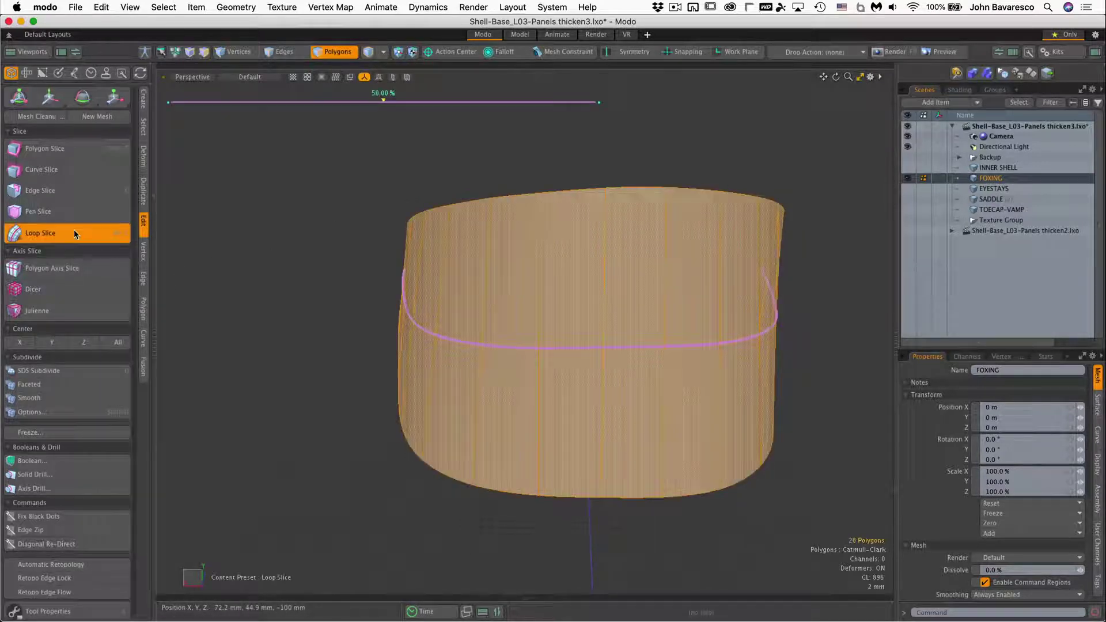
{"action": "left_click", "coordinate": [80, 611]}
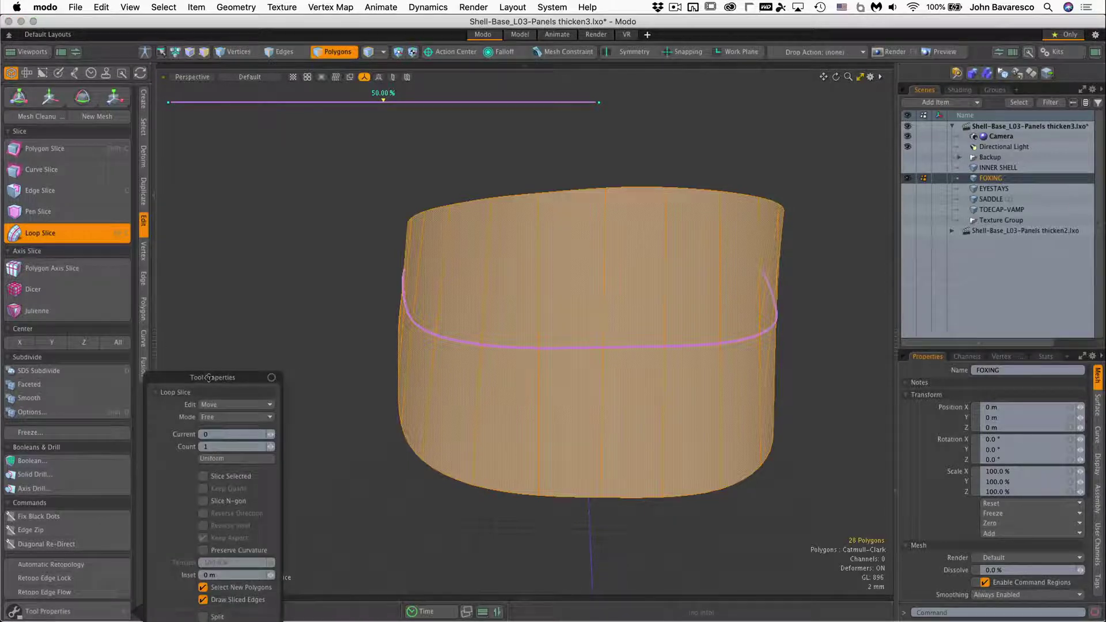
{"action": "left_click_drag", "start_coordinate": [209, 379], "coordinate": [251, 211]}
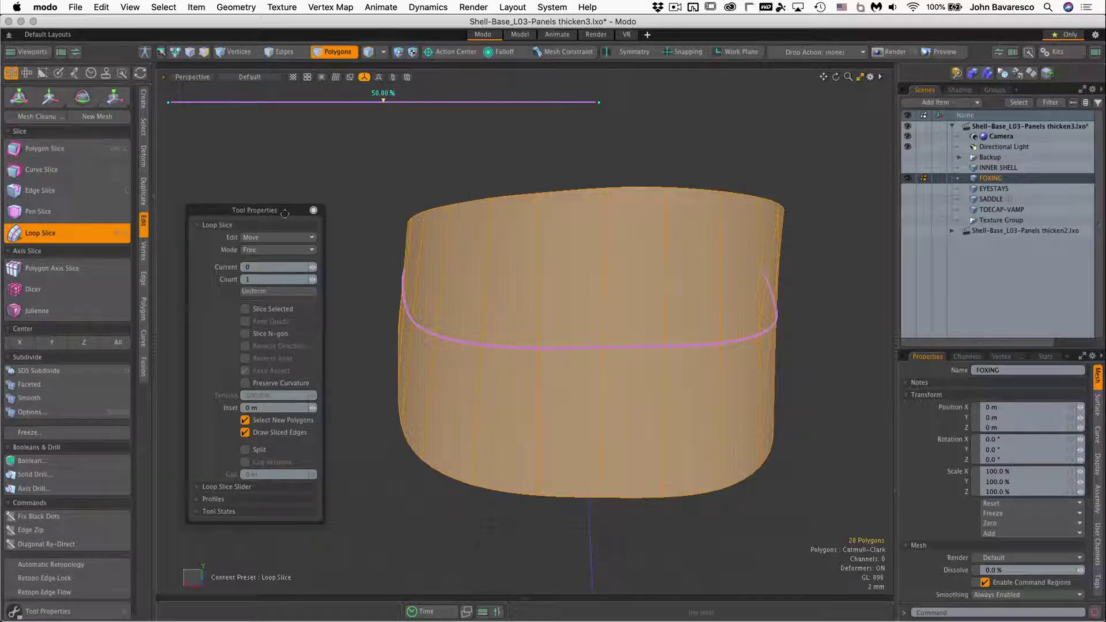
{"action": "left_click_drag", "start_coordinate": [291, 210], "coordinate": [289, 187]}
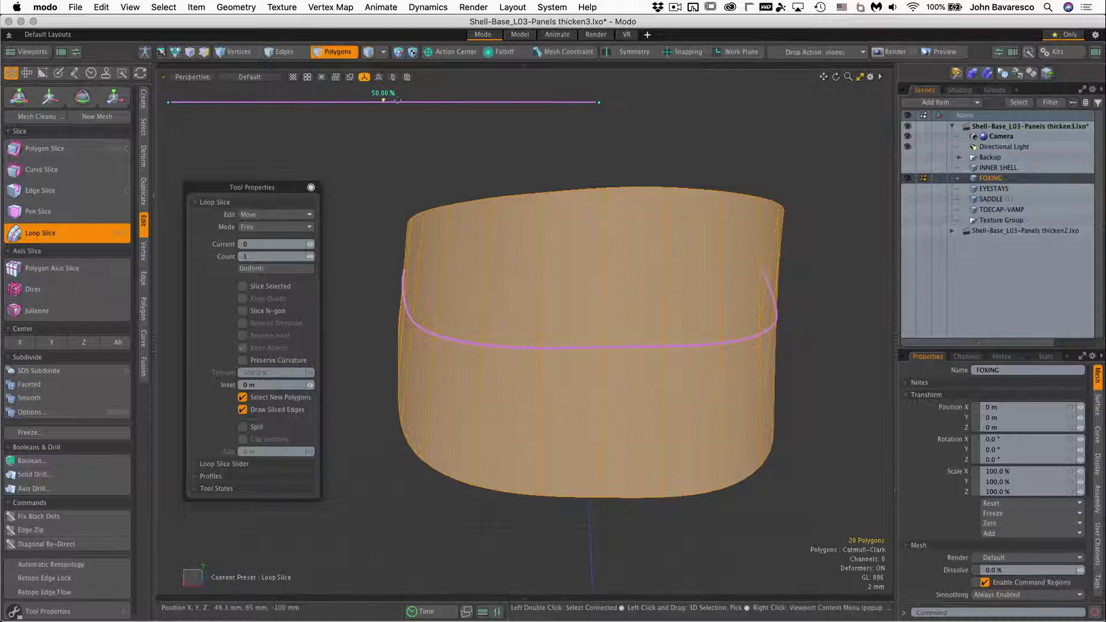
{"action": "left_click_drag", "start_coordinate": [601, 106], "coordinate": [569, 103]}
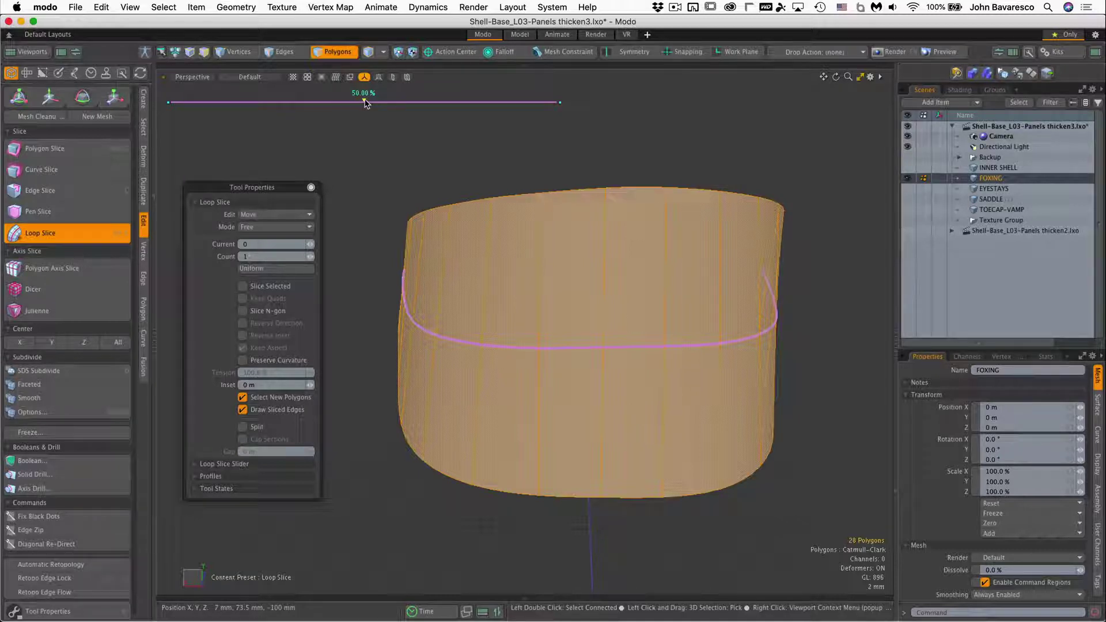
{"action": "mouse_move", "coordinate": [370, 105]}
{"action": "left_mouse_down"}
{"action": "mouse_move", "coordinate": [478, 102]}
{"action": "mouse_move", "coordinate": [304, 102]}
{"action": "mouse_move", "coordinate": [484, 103]}
{"action": "mouse_move", "coordinate": [308, 102]}
{"action": "mouse_move", "coordinate": [441, 102]}
{"action": "mouse_move", "coordinate": [324, 102]}
{"action": "mouse_move", "coordinate": [363, 102]}
{"action": "left_mouse_up"}
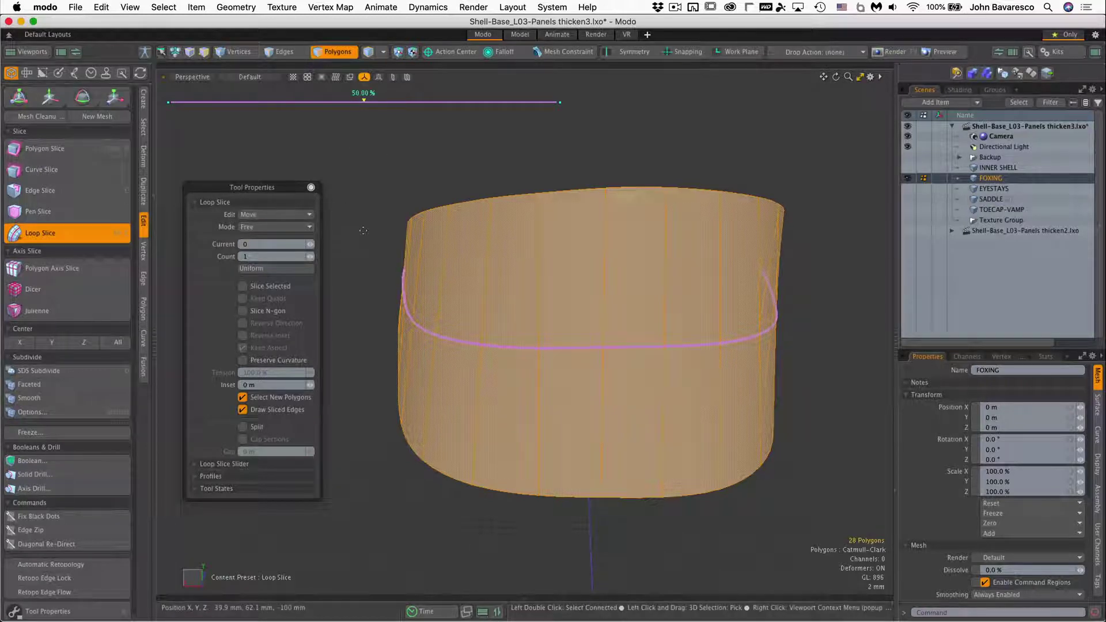
{"action": "left_click", "coordinate": [257, 228]}
{"action": "left_click", "coordinate": [258, 242]}
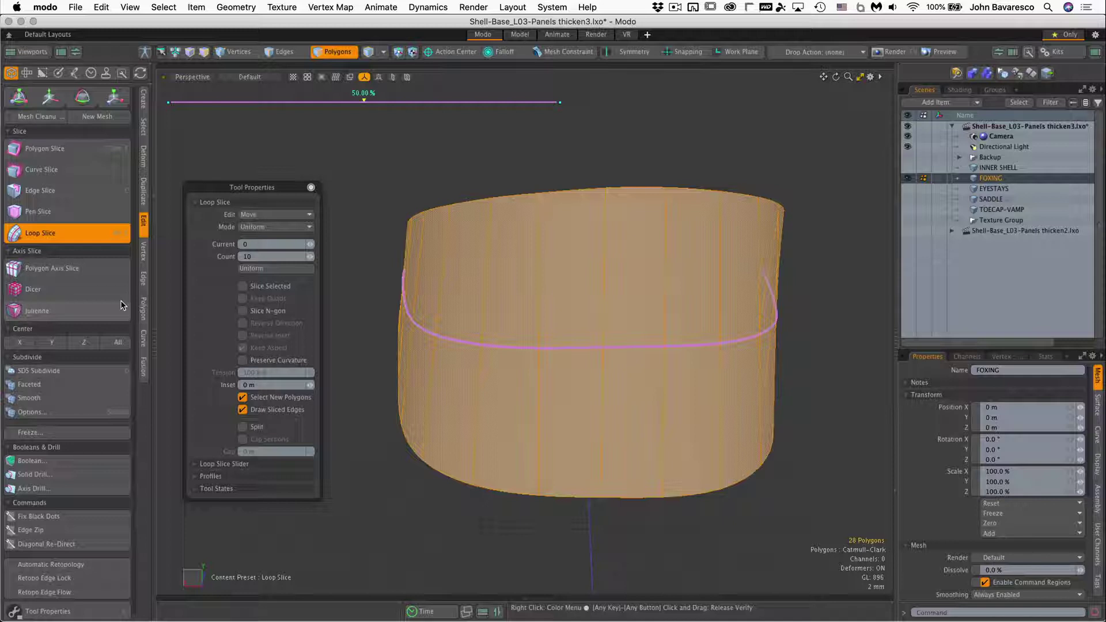
{"action": "key", "text": "Return"}
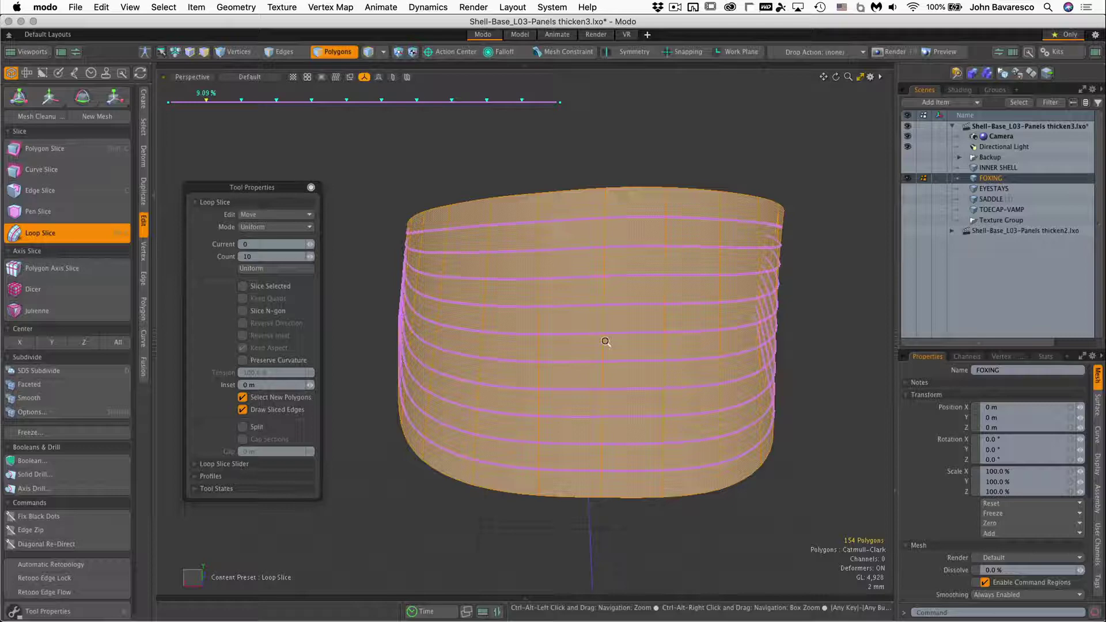
Set the Loop Slice count on FOXING to 13 and finish the slice.
{"action": "mouse_move", "coordinate": [605, 342]}
{"action": "left_mouse_down", "text": "ctrl+alt"}
{"action": "mouse_move", "coordinate": [607, 331]}
{"action": "mouse_move", "coordinate": [602, 340]}
{"action": "left_mouse_up", "text": "ctrl+alt"}
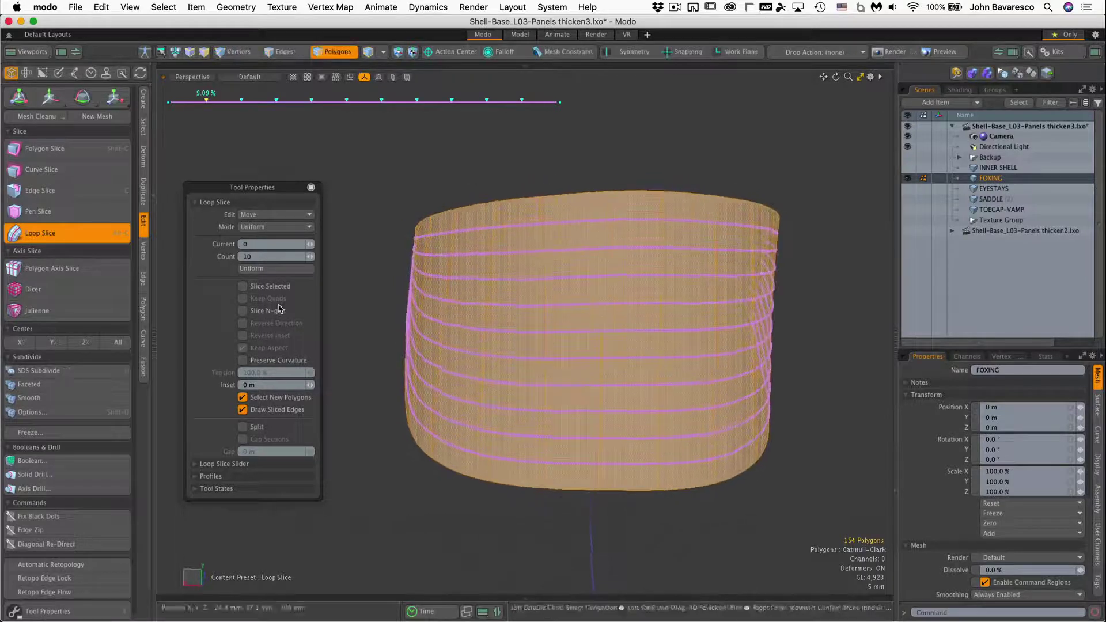
{"action": "left_click_drag", "start_coordinate": [261, 257], "coordinate": [2, 246]}
{"action": "type", "text": "13"}
{"action": "key", "text": "Return"}
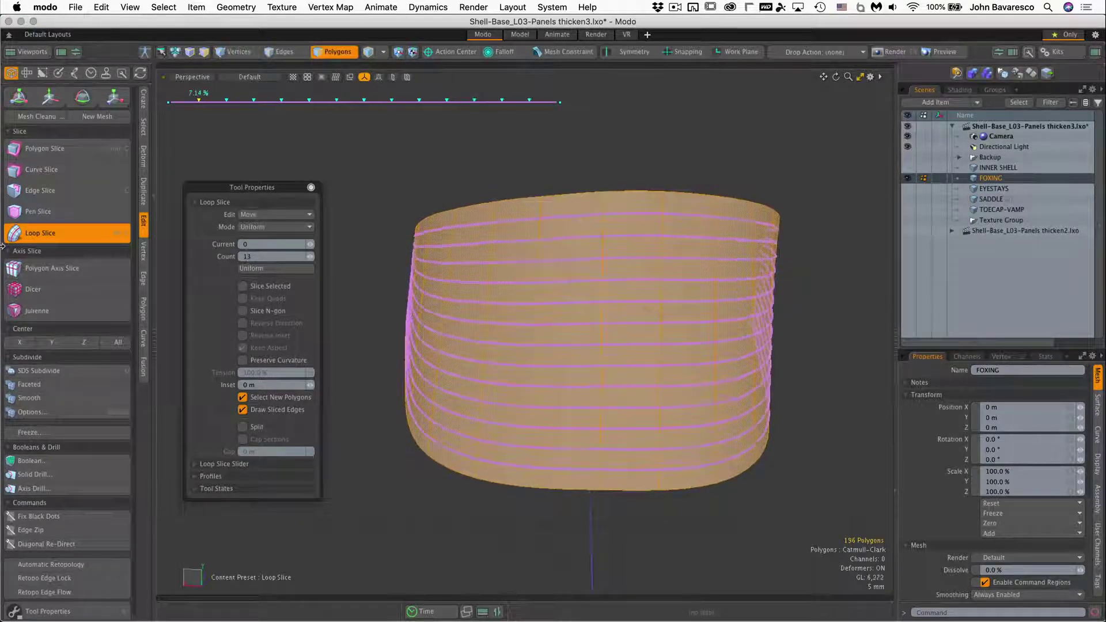
{"action": "left_click_drag", "start_coordinate": [465, 206], "coordinate": [477, 216], "text": "alt"}
{"action": "key", "text": "space"}
Clear the selection left on the sliced FOXING mesh and show the INNER SHELL mesh again.
{"action": "left_click_drag", "start_coordinate": [594, 236], "coordinate": [647, 264], "text": "alt"}
{"action": "key", "text": "1"}
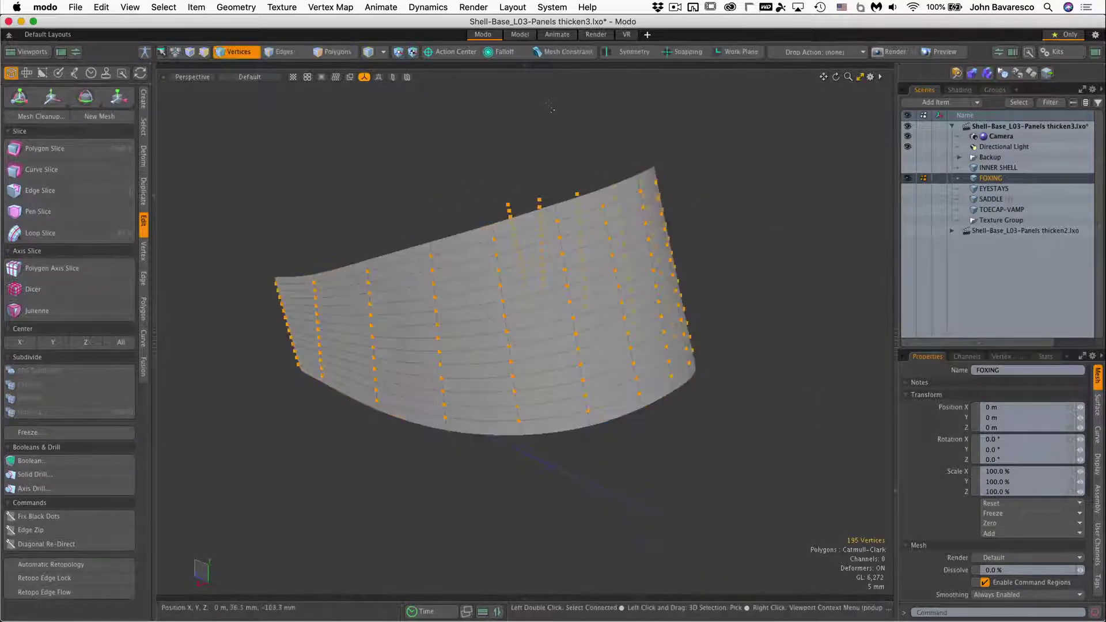
{"action": "left_click", "coordinate": [282, 53]}
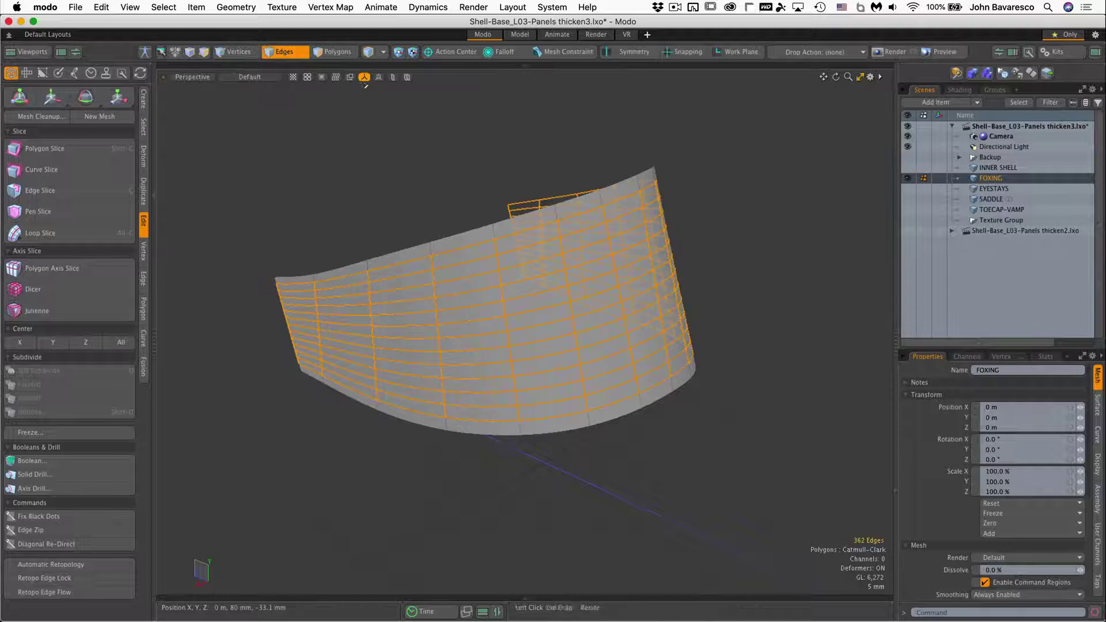
{"action": "left_click", "coordinate": [435, 122]}
{"action": "left_click_drag", "start_coordinate": [437, 121], "coordinate": [832, 171], "text": "alt"}
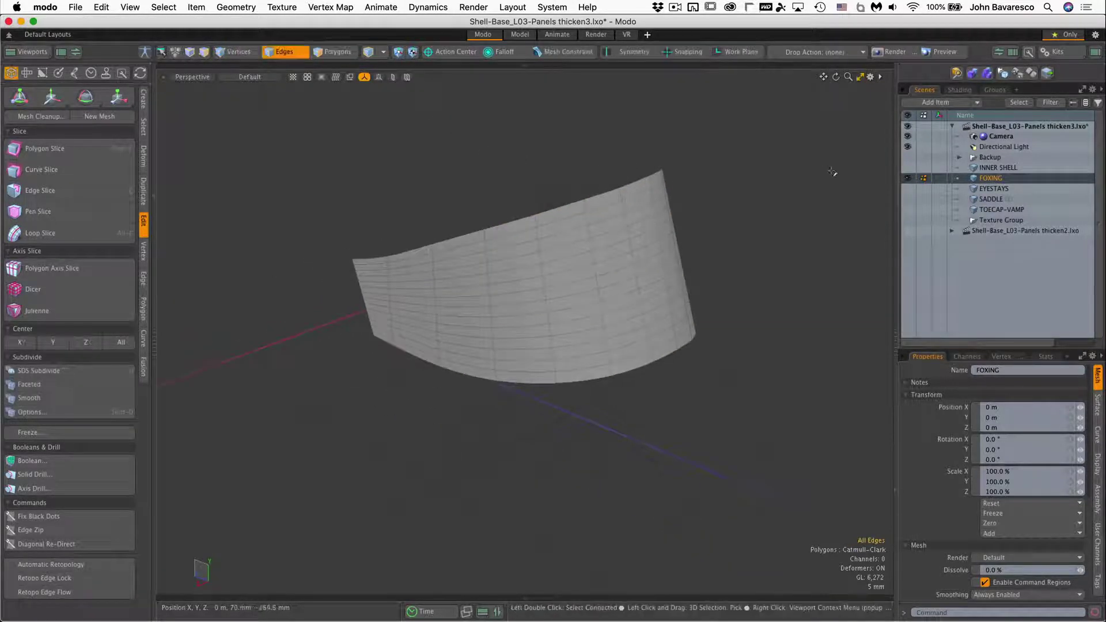
{"action": "left_click", "coordinate": [909, 167]}
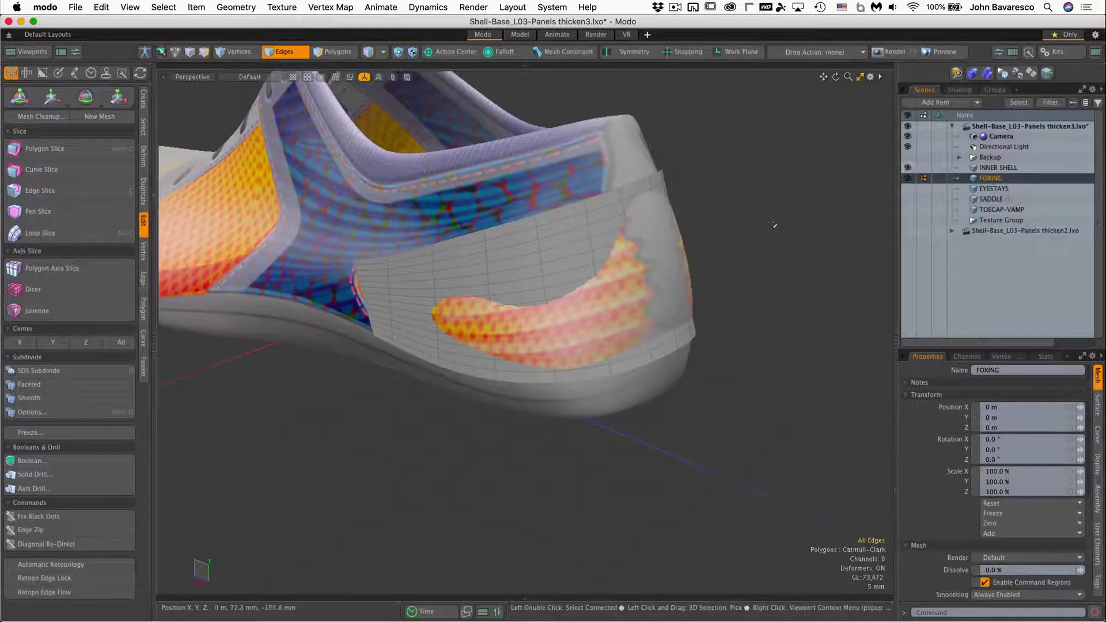
{"action": "left_click_drag", "start_coordinate": [774, 232], "coordinate": [550, 252], "text": "alt"}
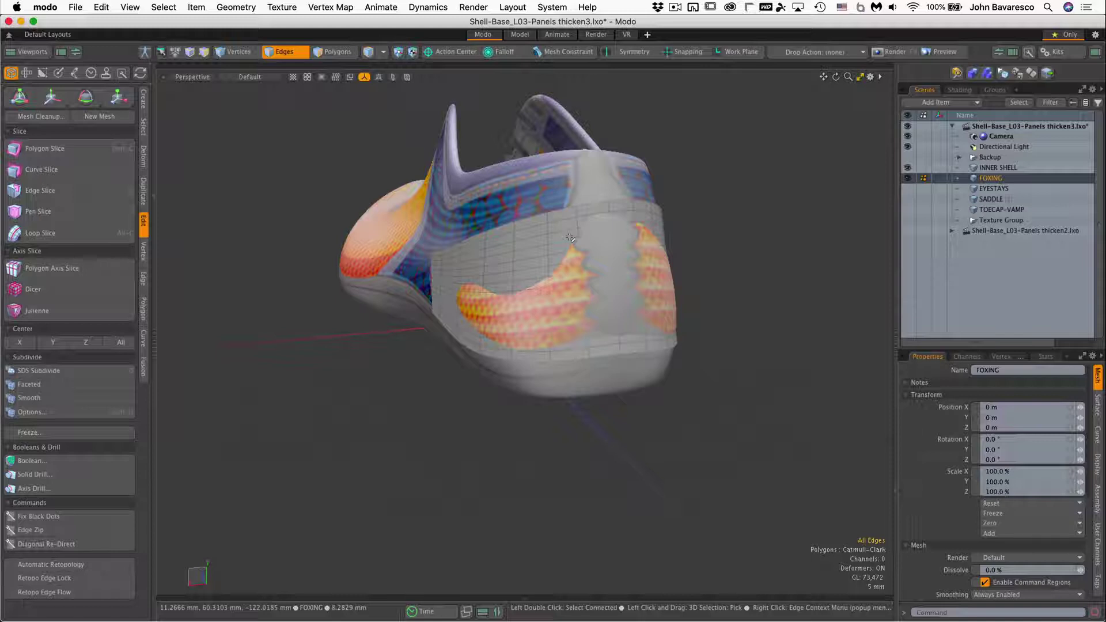
Select all connected FOXING polygons and Push them outward by 2.3 mm.
{"action": "key", "text": "3"}
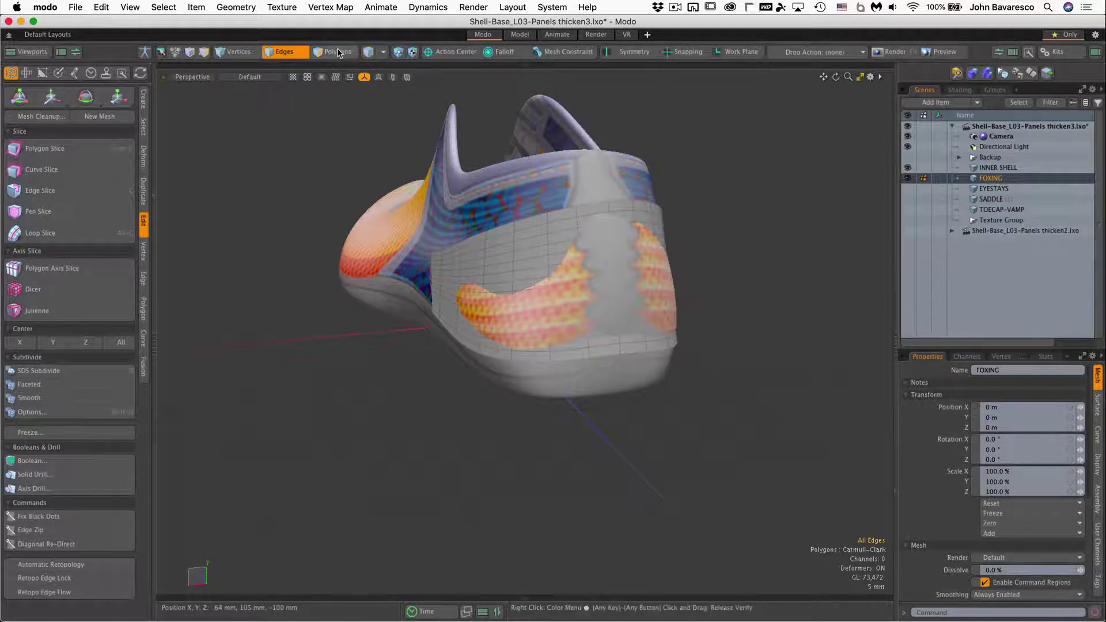
{"action": "double_click", "coordinate": [579, 245]}
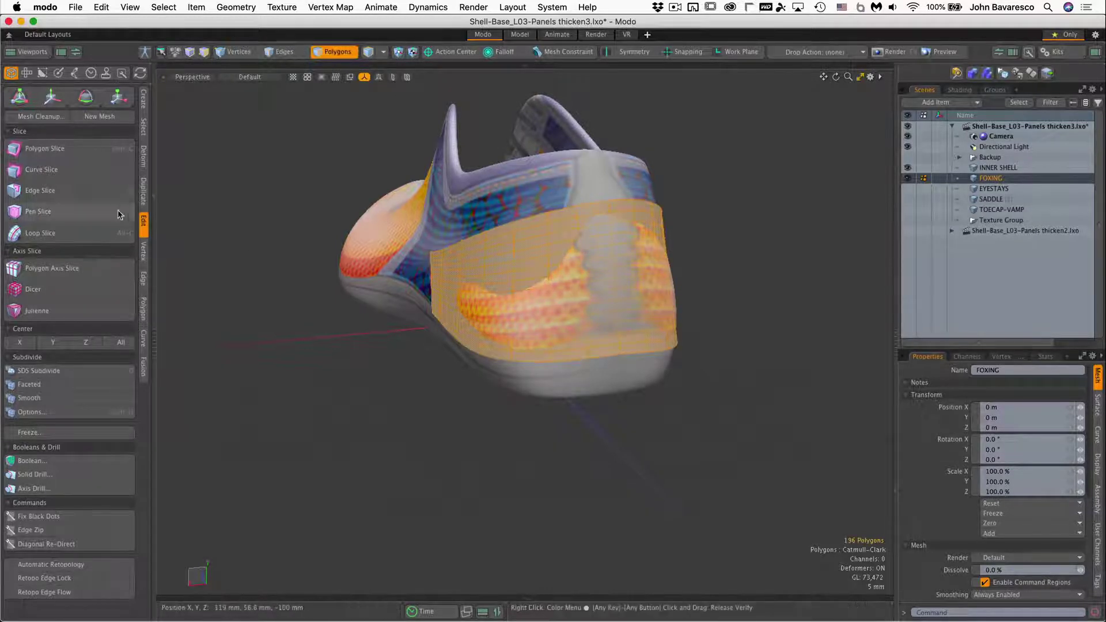
{"action": "left_click", "coordinate": [144, 156]}
{"action": "scroll", "coordinate": [608, 274], "scroll_direction": "up", "scroll_amount": 3}
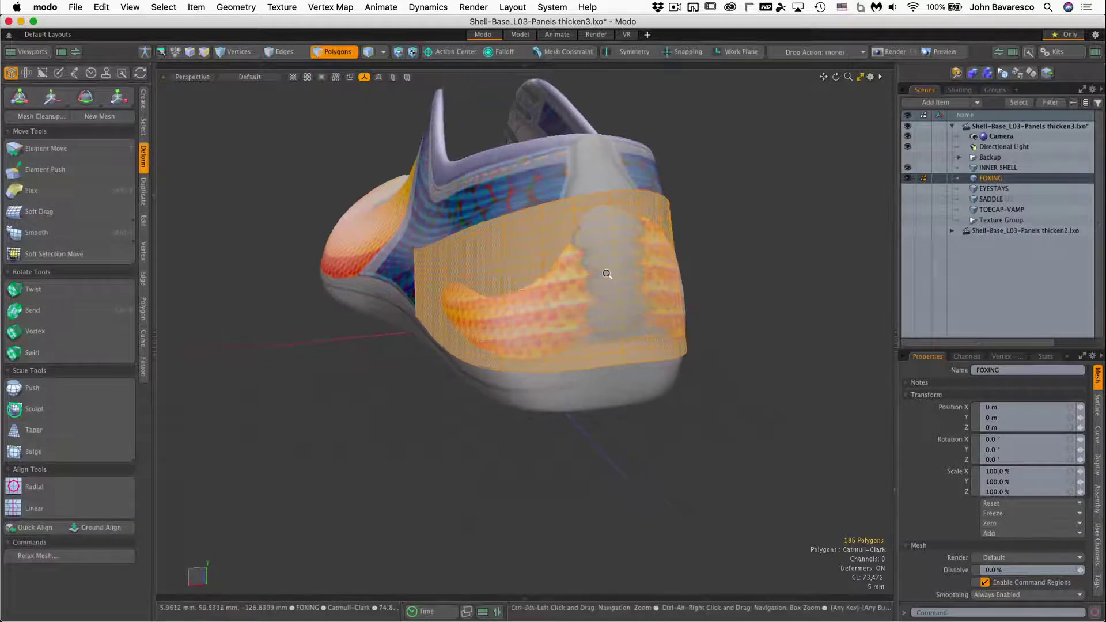
{"action": "left_click_drag", "start_coordinate": [608, 275], "coordinate": [490, 297], "text": "alt"}
{"action": "left_click", "coordinate": [145, 127]}
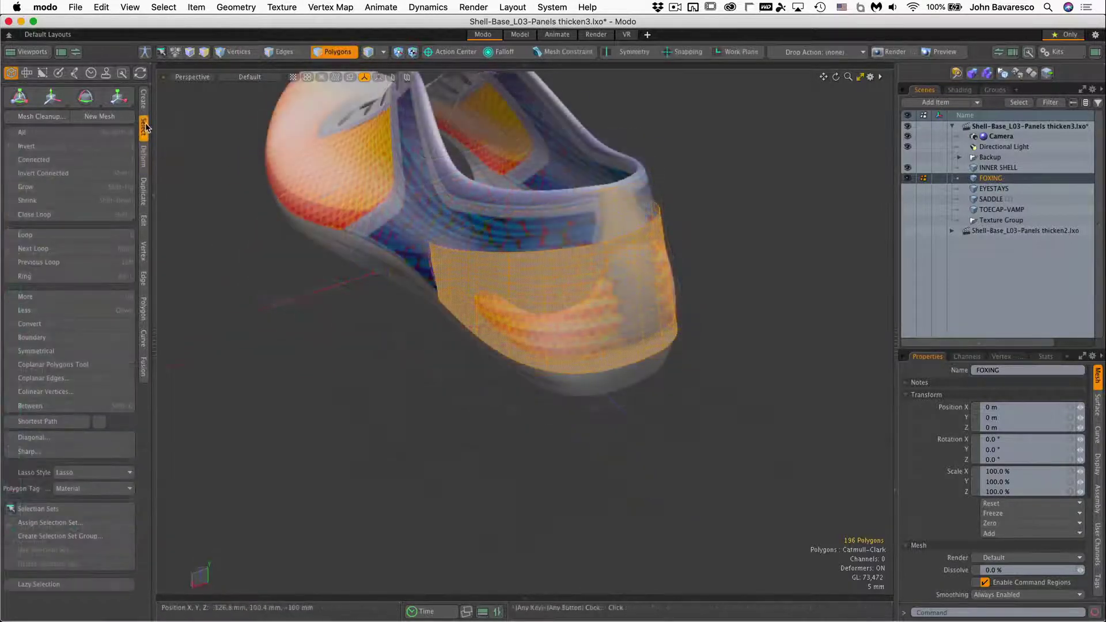
{"action": "left_click", "coordinate": [144, 163]}
{"action": "left_click", "coordinate": [74, 387]}
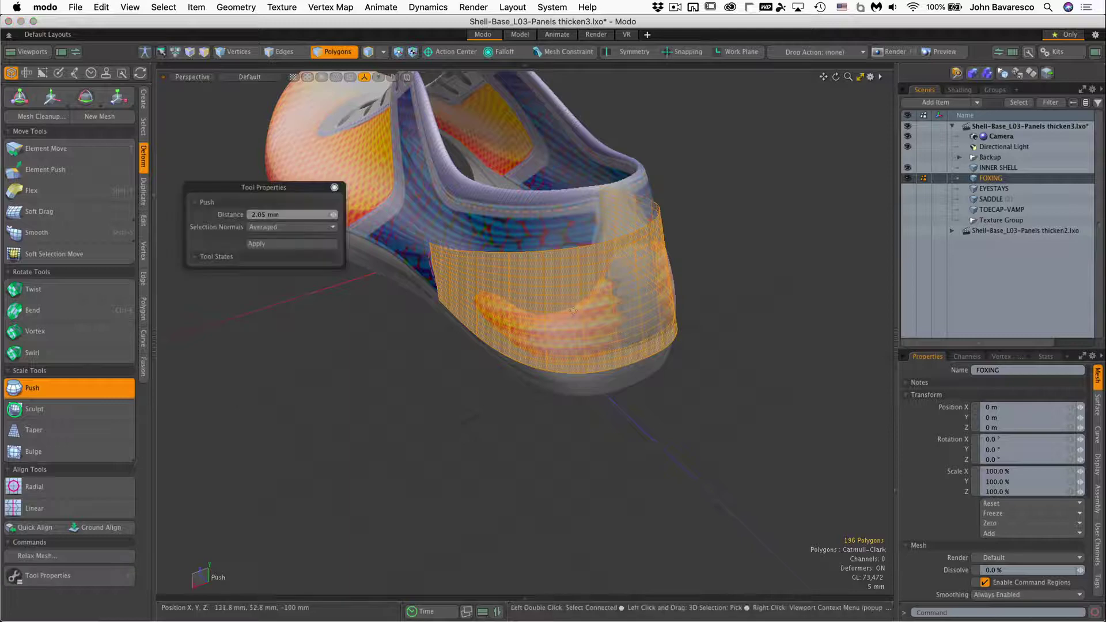
{"action": "left_click_drag", "start_coordinate": [573, 310], "coordinate": [679, 316]}
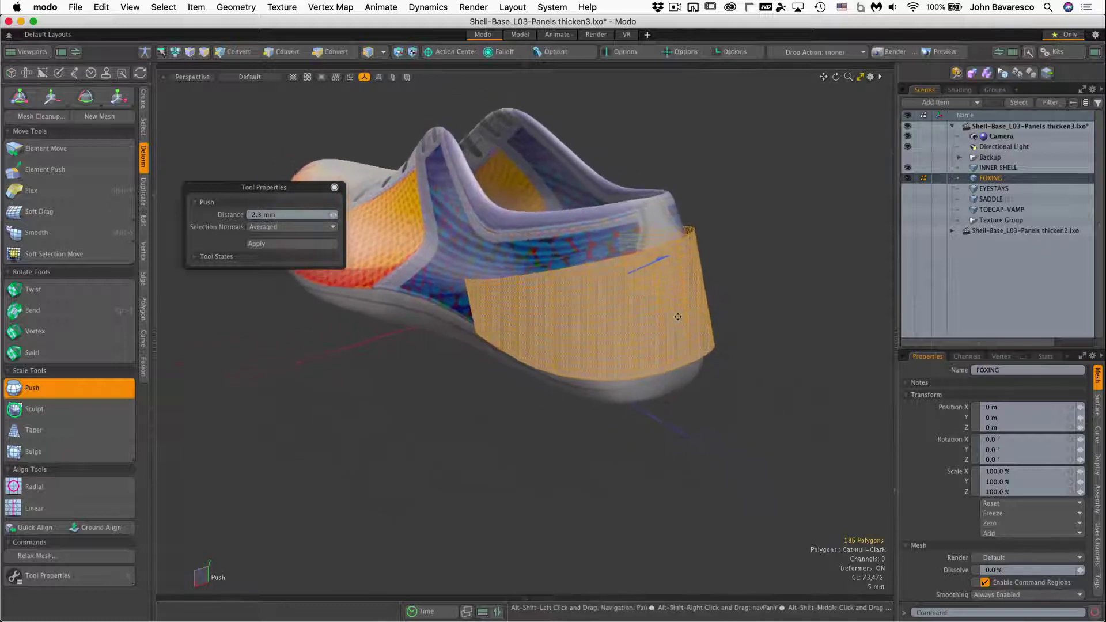
{"action": "key", "text": "space"}
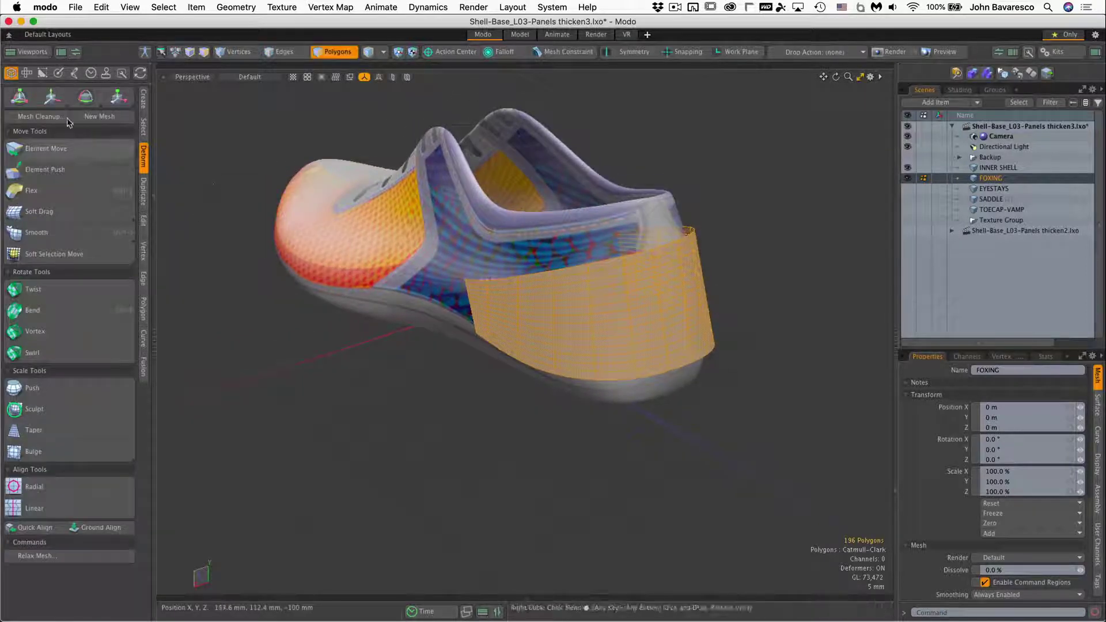
Smooth the FOXING polygons with the retopology Smooth tool, constrained to the background shell at strength 1.0 and one iteration.
{"action": "left_click", "coordinate": [43, 73]}
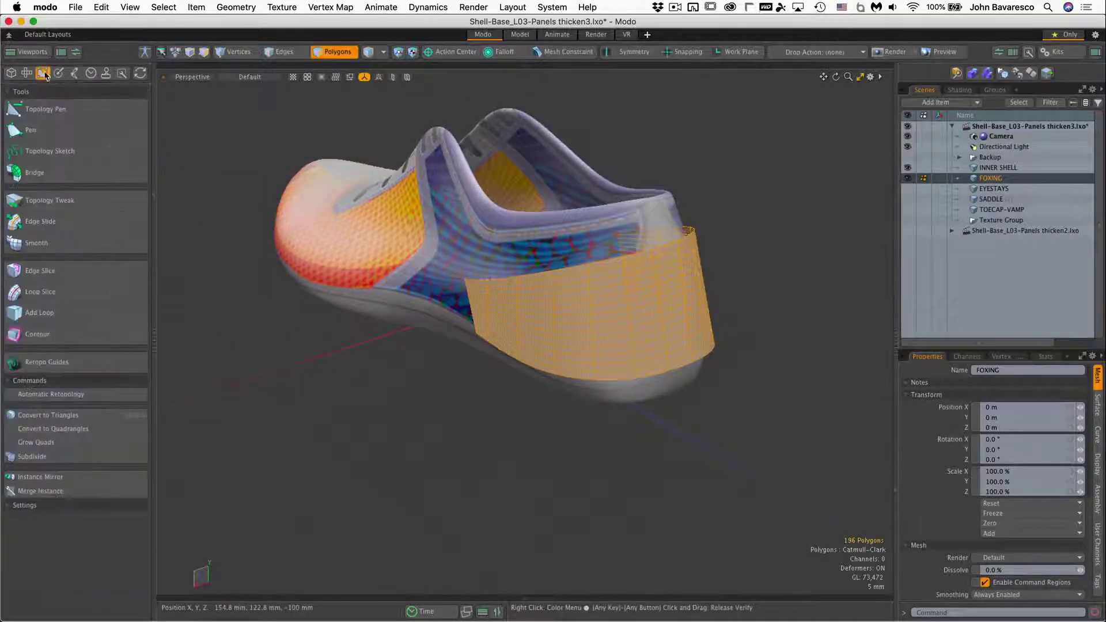
{"action": "left_click", "coordinate": [31, 244]}
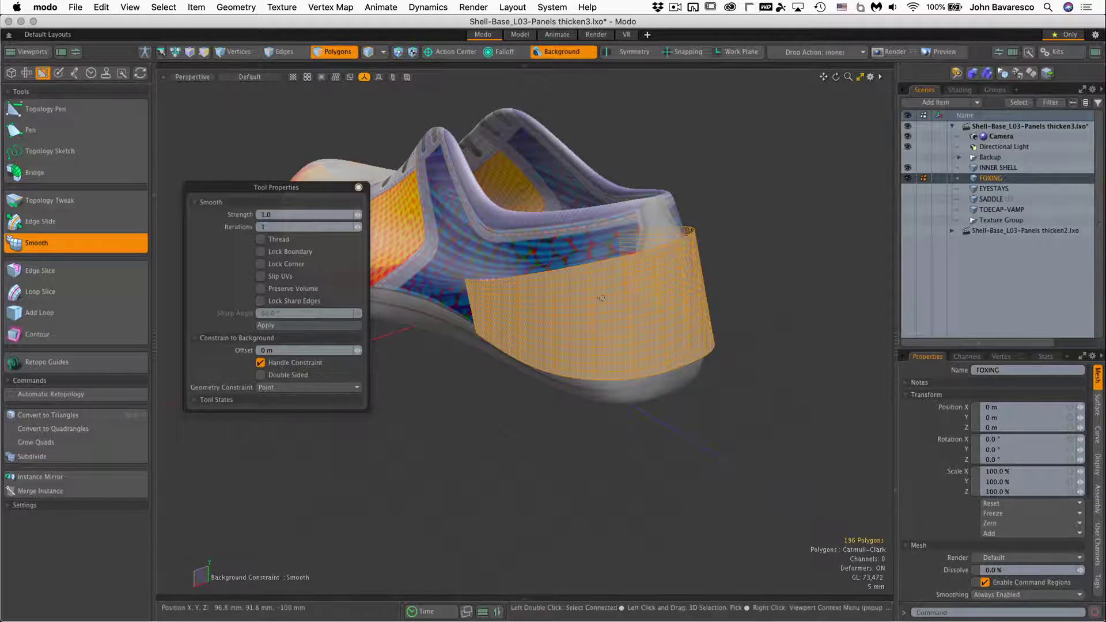
{"action": "left_click", "coordinate": [630, 309]}
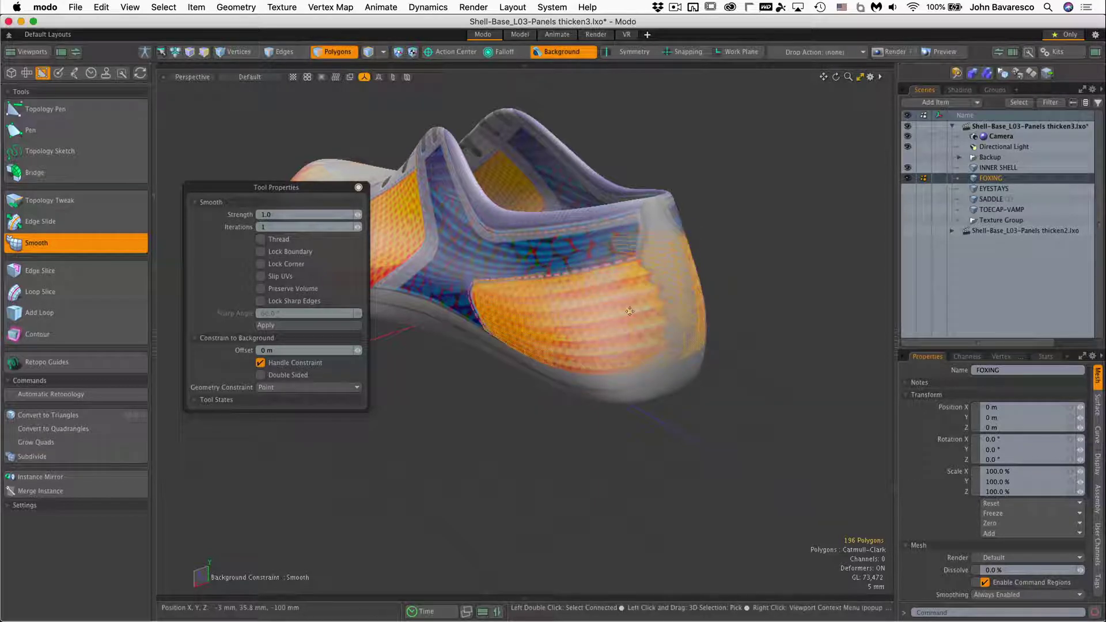
{"action": "left_click_drag", "start_coordinate": [697, 378], "coordinate": [623, 364], "text": "alt"}
{"action": "key", "text": "Escape"}
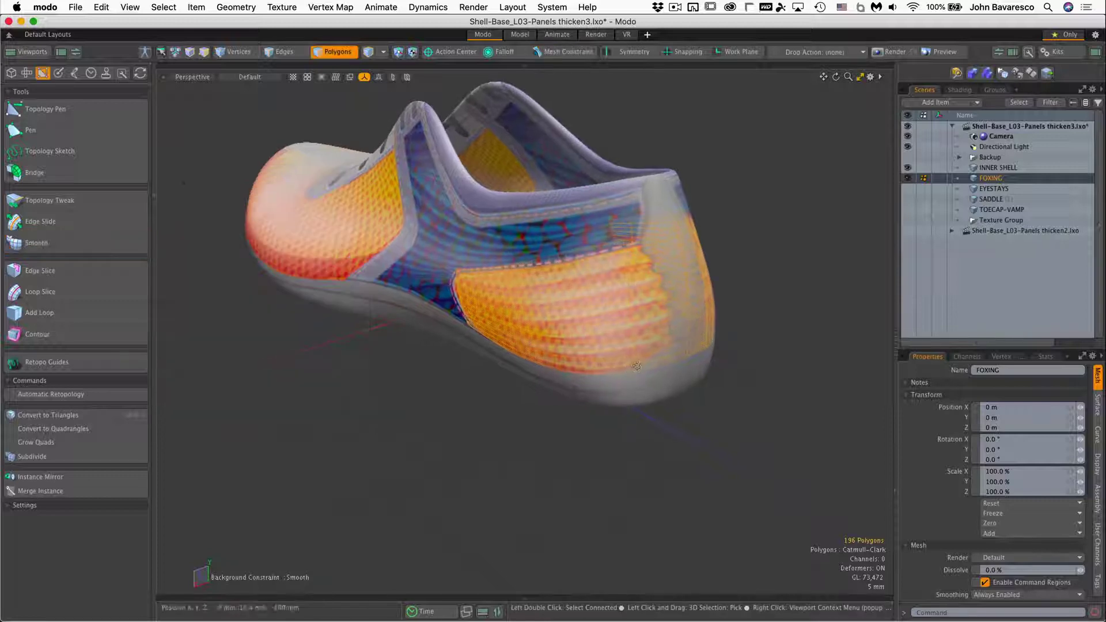
Deselect the FOXING polygons and Push the whole mesh outward from the inner shell by 1 mm.
{"action": "left_click_drag", "start_coordinate": [441, 341], "coordinate": [602, 311], "text": "alt"}
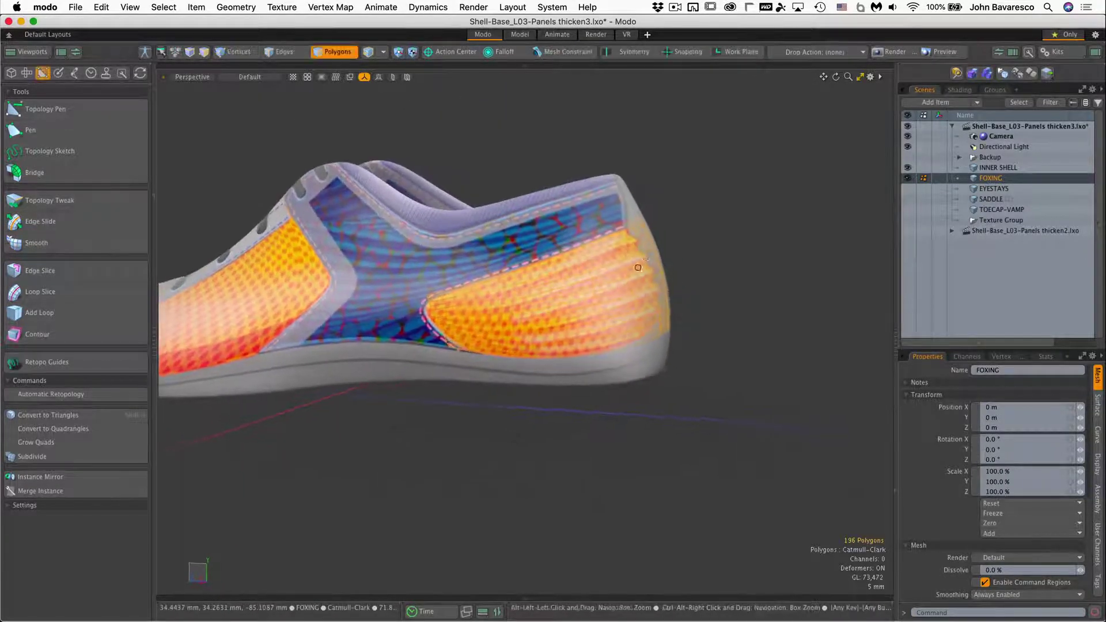
{"action": "scroll", "coordinate": [635, 267], "scroll_direction": "up", "scroll_amount": 3}
{"action": "left_click_drag", "start_coordinate": [628, 269], "coordinate": [650, 269], "text": "alt"}
{"action": "left_click_drag", "start_coordinate": [634, 227], "coordinate": [719, 253], "text": "ctrl+alt"}
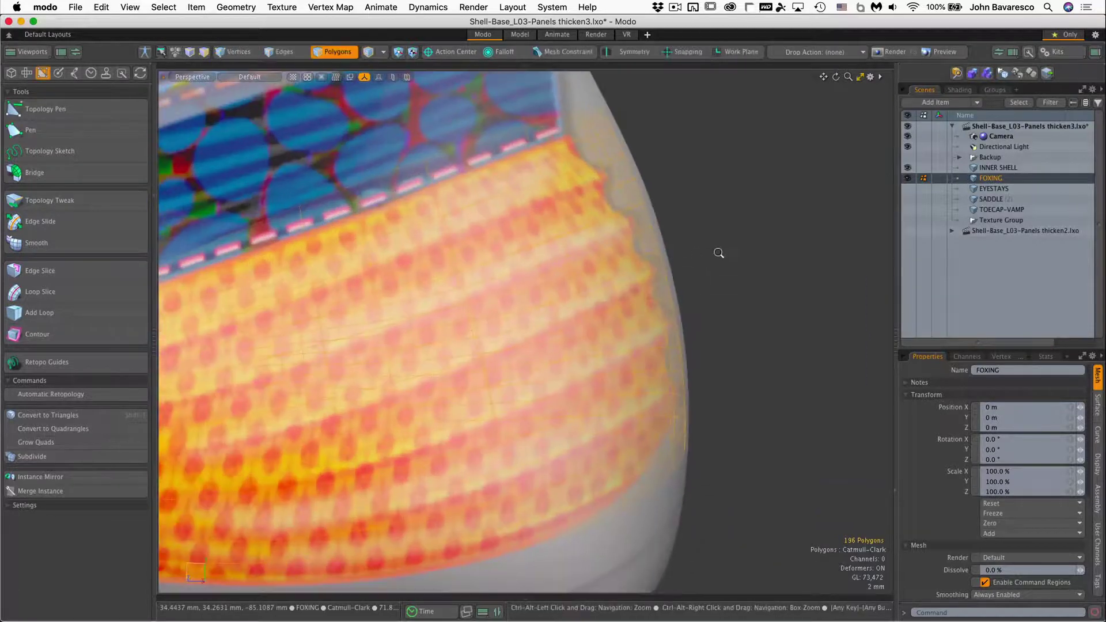
{"action": "left_click_drag", "start_coordinate": [665, 288], "coordinate": [616, 298], "text": "ctrl+alt"}
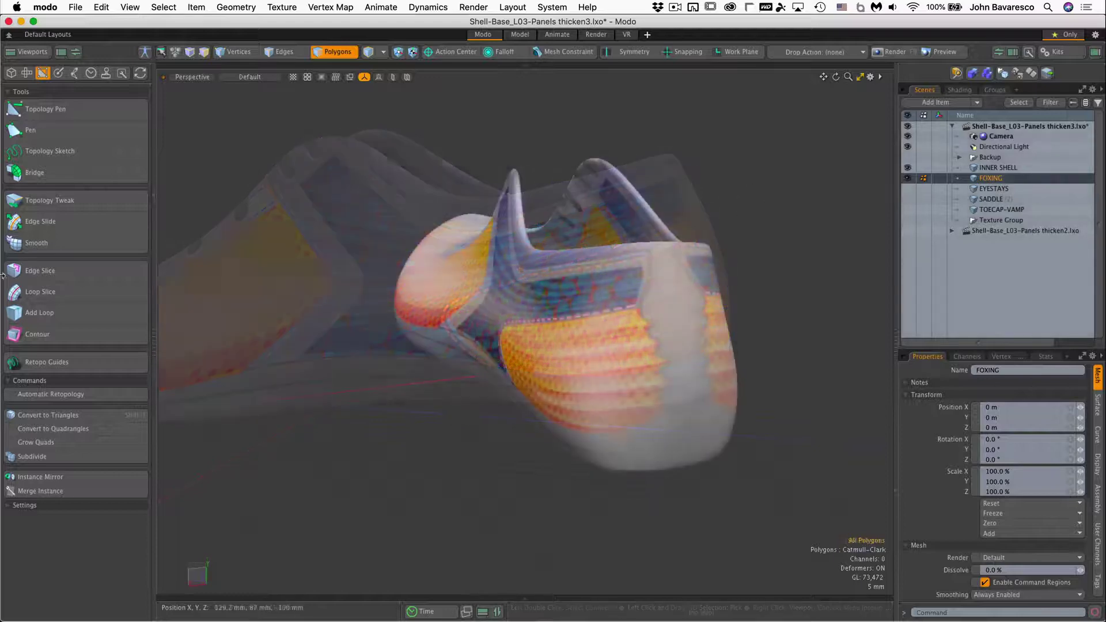
{"action": "left_click", "coordinate": [12, 73]}
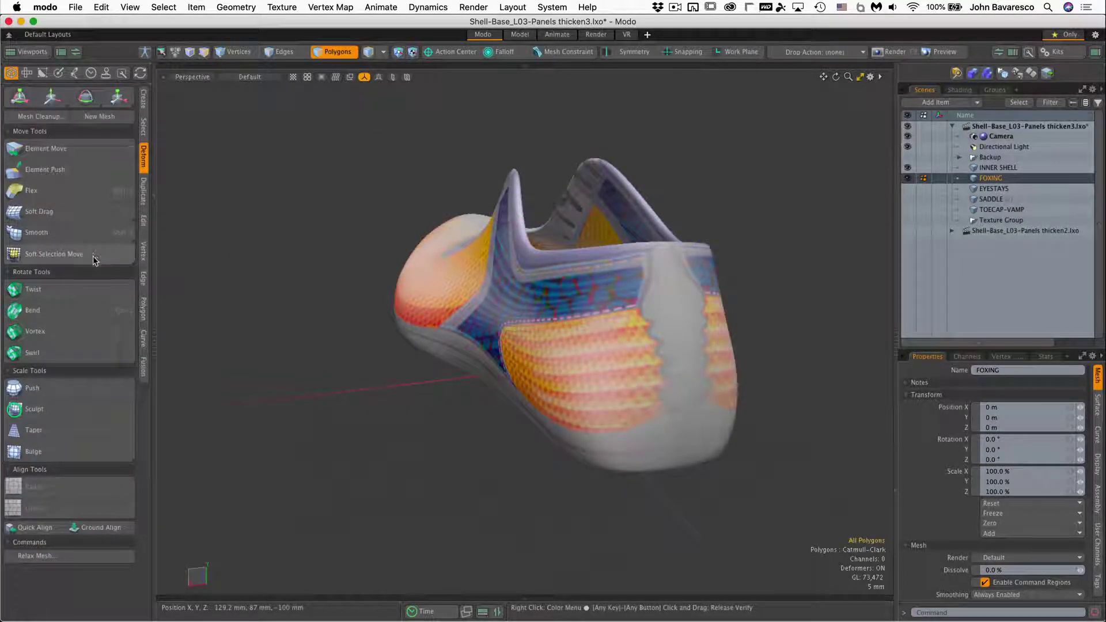
{"action": "left_click", "coordinate": [79, 392]}
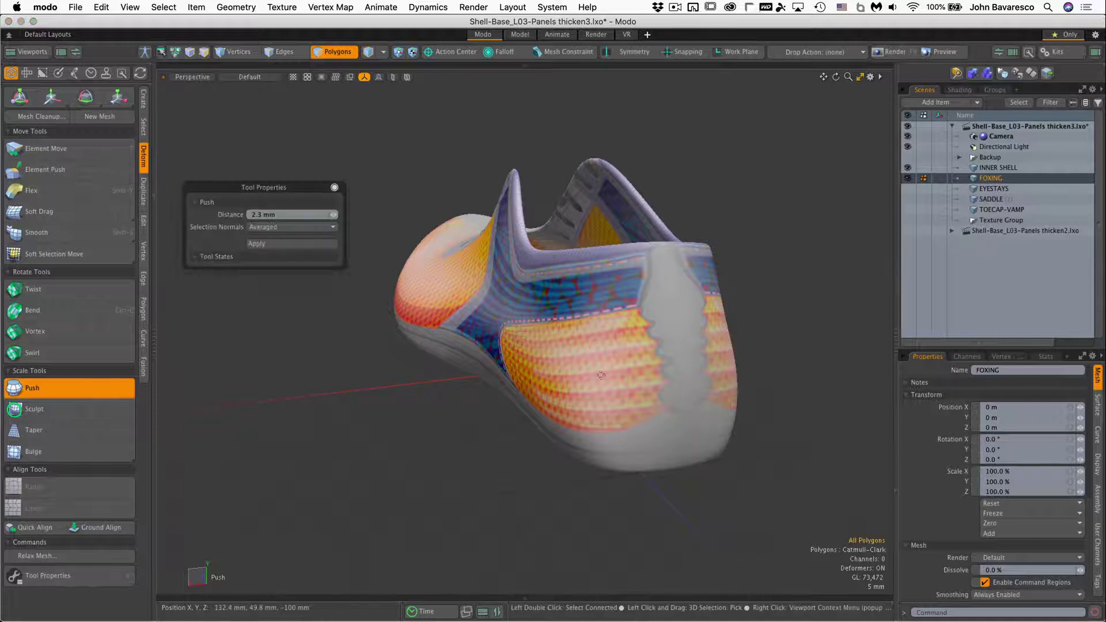
{"action": "left_click_drag", "start_coordinate": [620, 361], "coordinate": [682, 350]}
{"action": "scroll", "coordinate": [592, 368], "scroll_direction": "down", "scroll_amount": 2}
{"action": "scroll", "coordinate": [596, 340], "scroll_direction": "up", "scroll_amount": 4}
{"action": "mouse_move", "coordinate": [597, 340]}
{"action": "left_mouse_down", "text": "alt"}
{"action": "mouse_move", "coordinate": [615, 336]}
{"action": "mouse_move", "coordinate": [593, 252]}
{"action": "mouse_move", "coordinate": [585, 306]}
{"action": "mouse_move", "coordinate": [611, 328]}
{"action": "left_mouse_up", "text": "alt"}
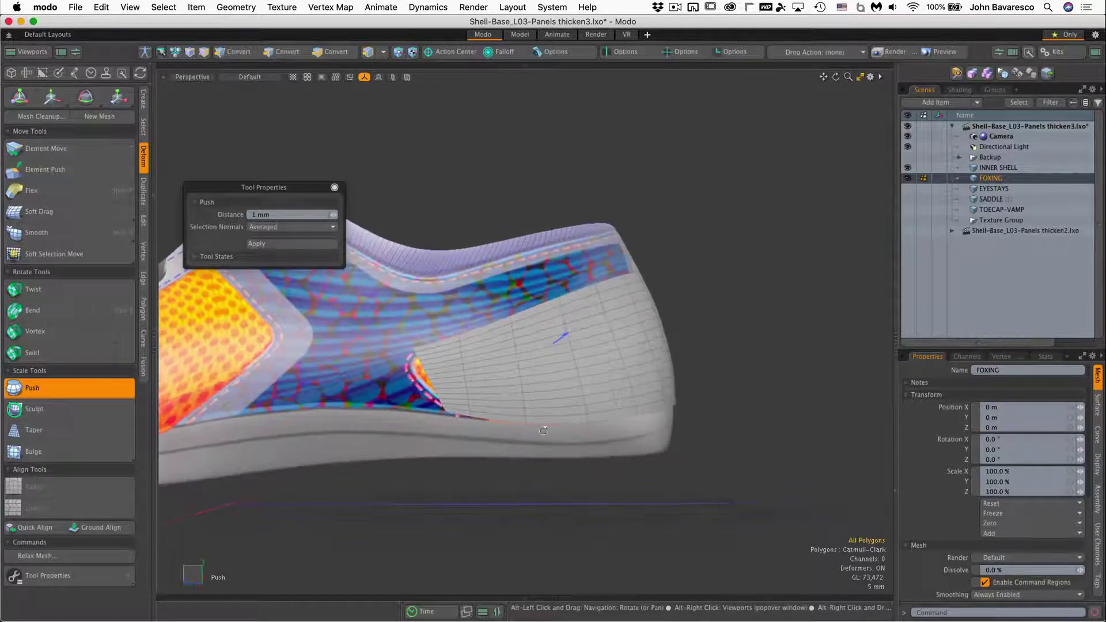
Show the SADDLE mesh beside the FOXING panel and drop the Push tool.
{"action": "left_click", "coordinate": [908, 199]}
{"action": "left_click_drag", "start_coordinate": [605, 300], "coordinate": [684, 330], "text": "alt"}
{"action": "key", "text": "q"}
Switch to edge selection on the FOXING mesh and leave the Push tool.
{"action": "left_click", "coordinate": [292, 54]}
{"action": "left_click", "coordinate": [292, 53]}
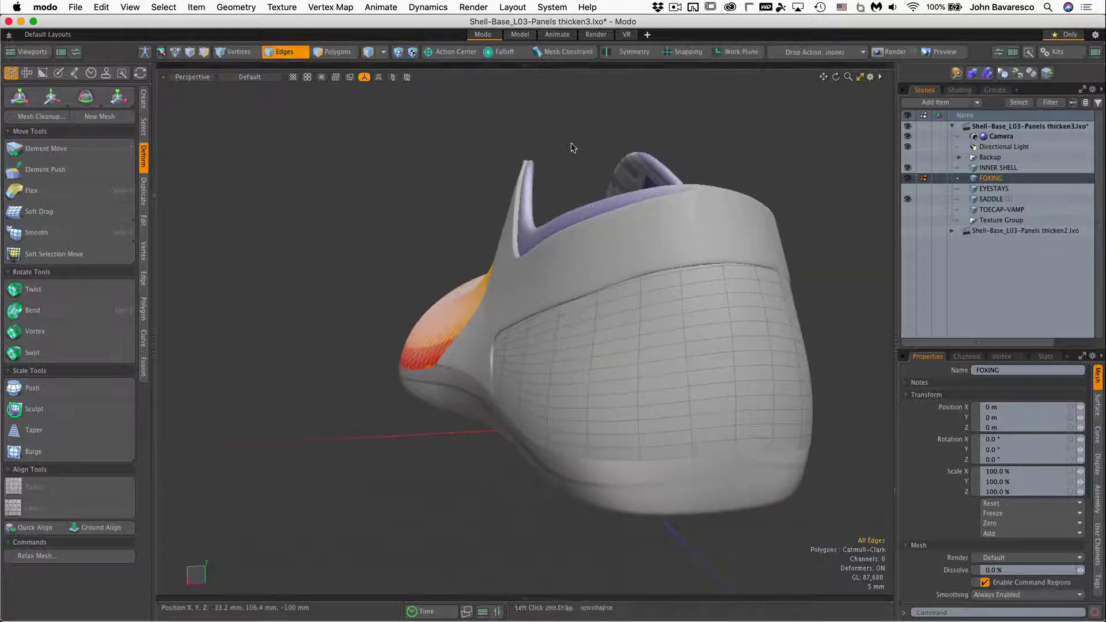
{"action": "left_click", "coordinate": [705, 282]}
{"action": "left_click", "coordinate": [714, 280], "text": "shift"}
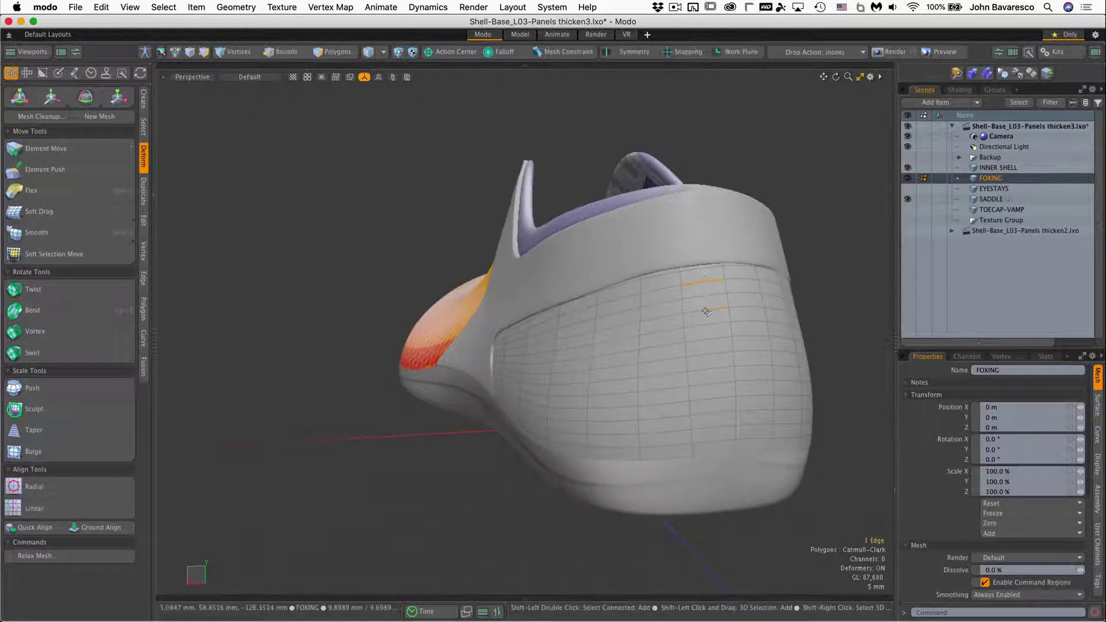
{"action": "left_click", "coordinate": [707, 310], "text": "shift"}
{"action": "left_click", "coordinate": [710, 339], "text": "shift"}
{"action": "left_click", "coordinate": [716, 367], "text": "shift"}
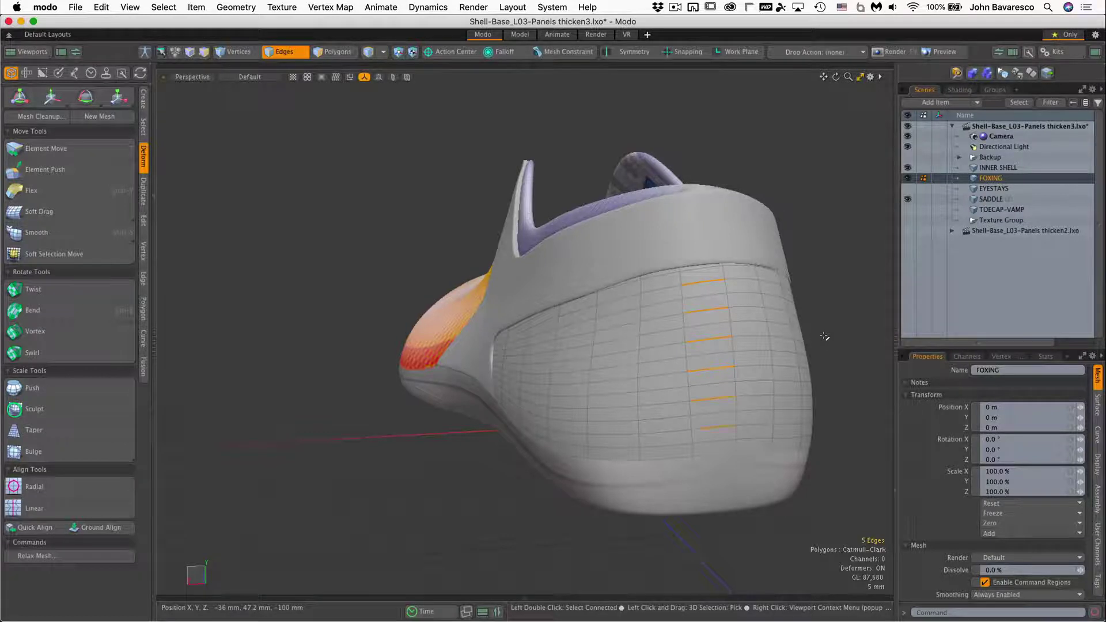
{"action": "scroll", "coordinate": [749, 332], "scroll_direction": "up", "scroll_amount": 3}
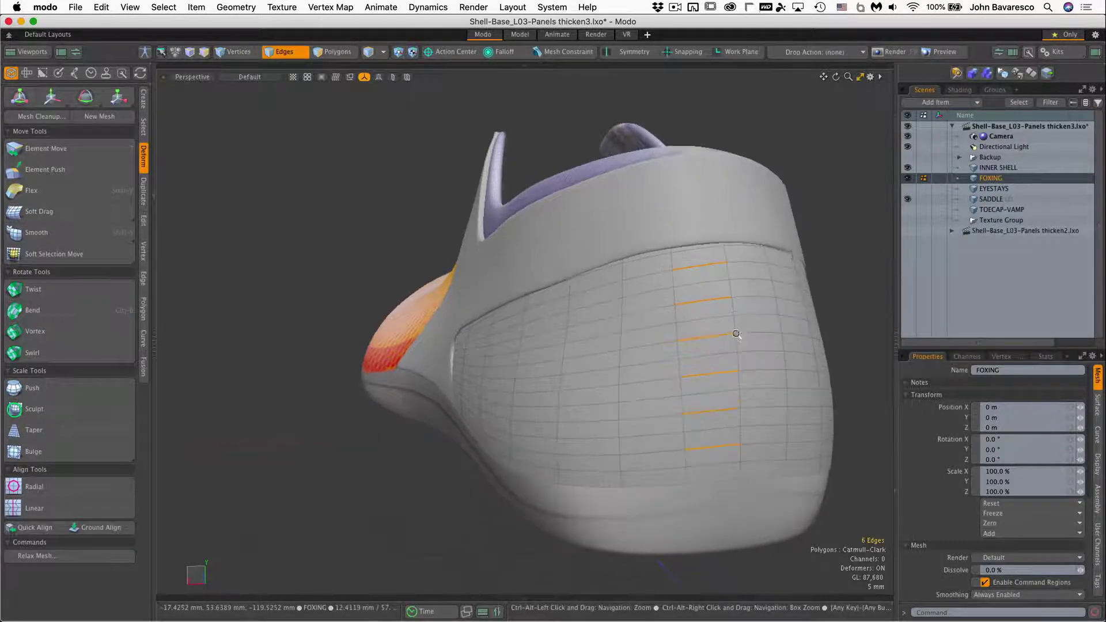
{"action": "left_click_drag", "start_coordinate": [736, 334], "coordinate": [727, 383], "text": "alt"}
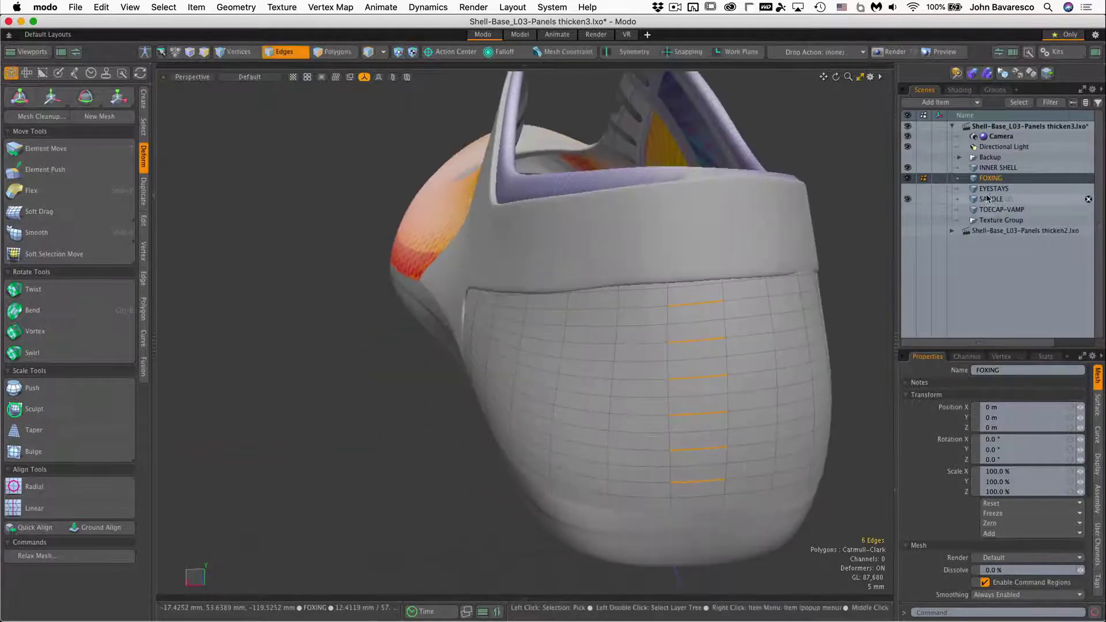
Hide the SADDLE mesh, pick every second horizontal FOXING edge from the upper row down, and extend the seven edges to full loops.
{"action": "left_click", "coordinate": [909, 199]}
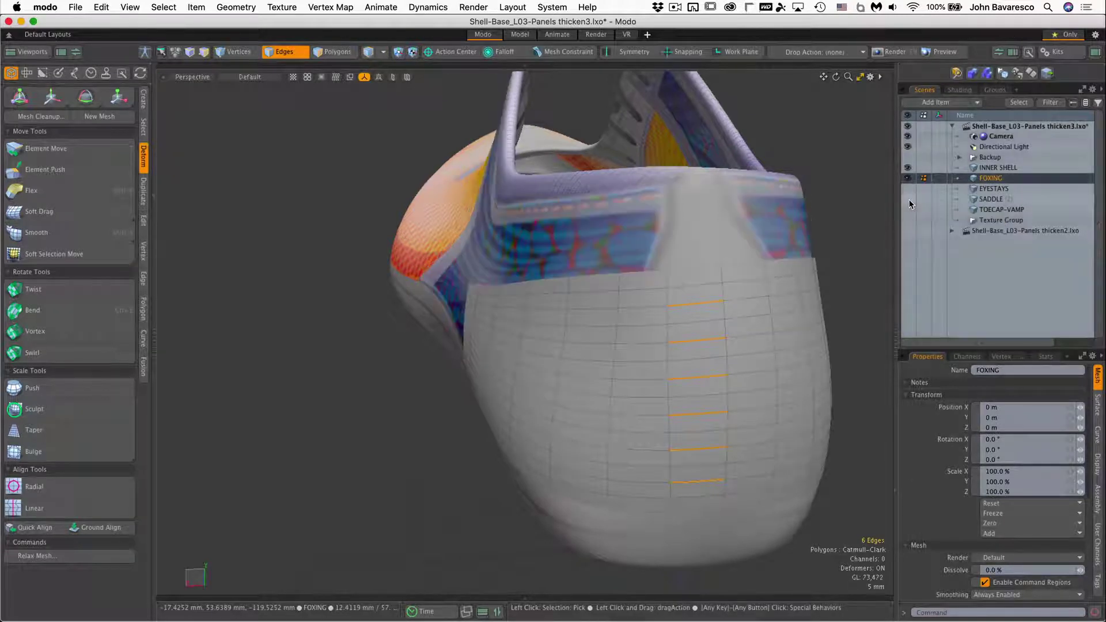
{"action": "left_click", "coordinate": [696, 284]}
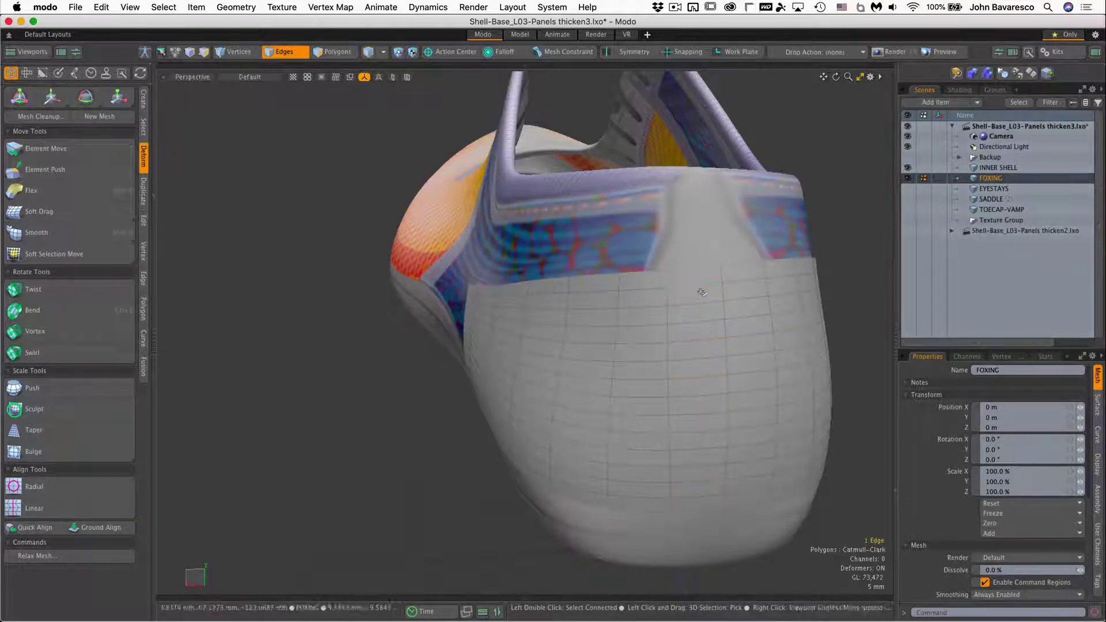
{"action": "left_click", "coordinate": [703, 322], "text": "shift"}
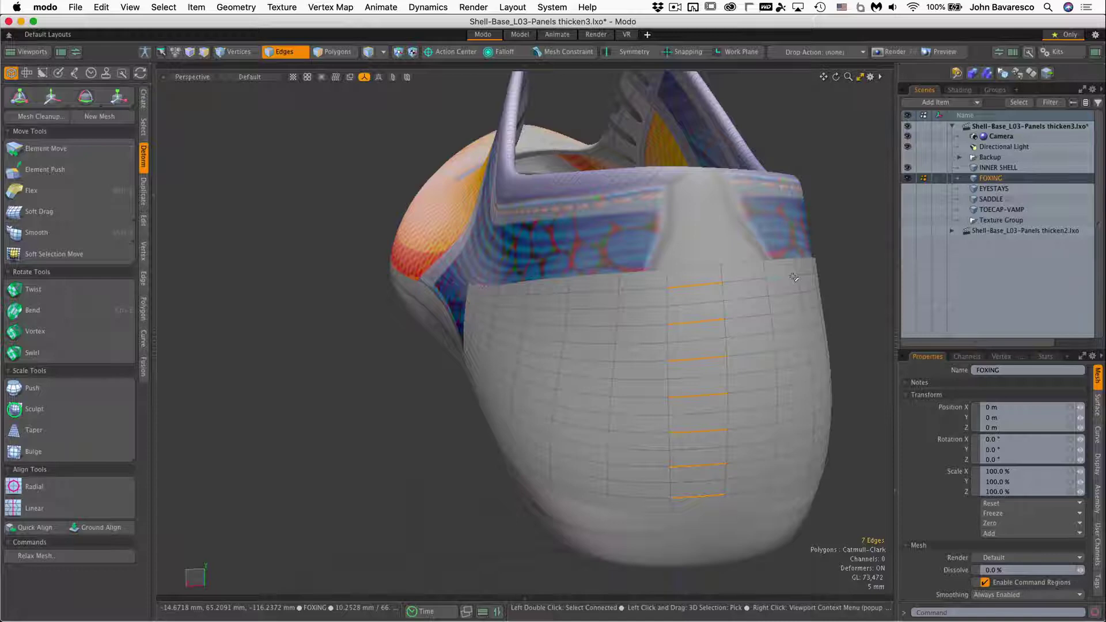
{"action": "key", "text": "l"}
{"action": "left_click_drag", "start_coordinate": [680, 361], "coordinate": [647, 396], "text": "alt"}
{"action": "key", "text": "2"}
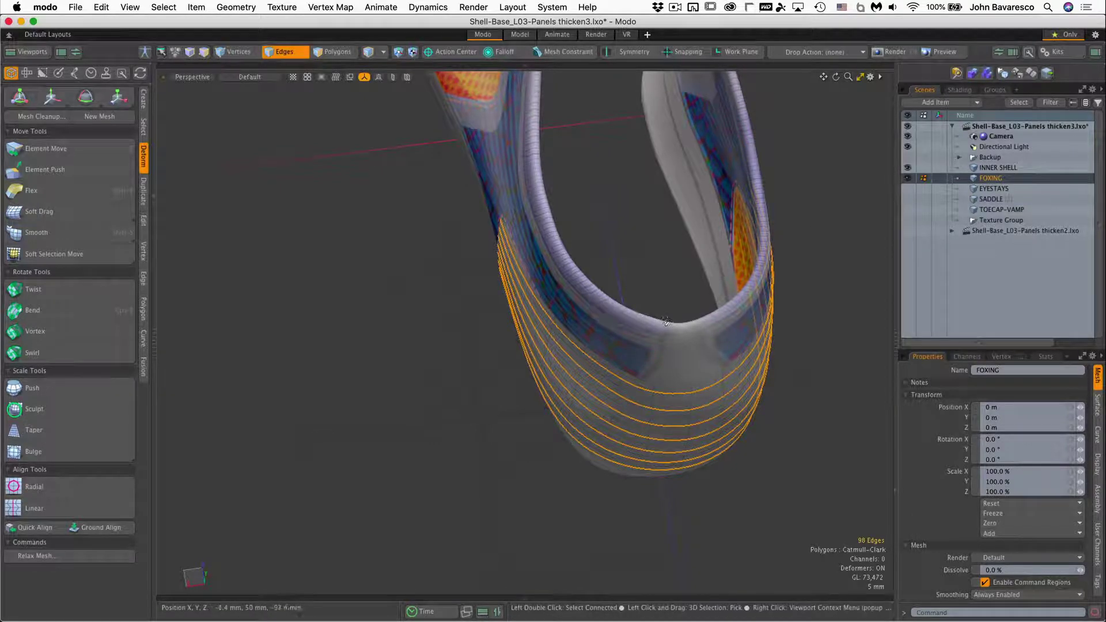
Apply a Linear falloff to the selected loops, running from the back of the heel toward the FOXING panel's front ends.
{"action": "left_click_drag", "start_coordinate": [627, 288], "coordinate": [758, 339], "text": "alt"}
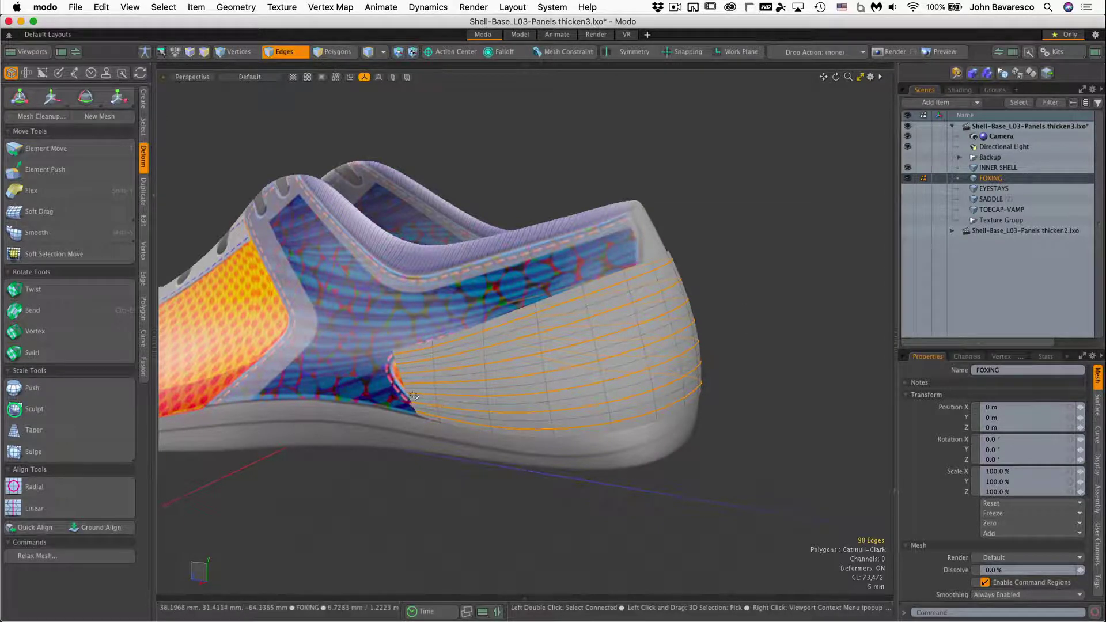
{"action": "left_click_drag", "start_coordinate": [455, 372], "coordinate": [501, 354], "text": "alt"}
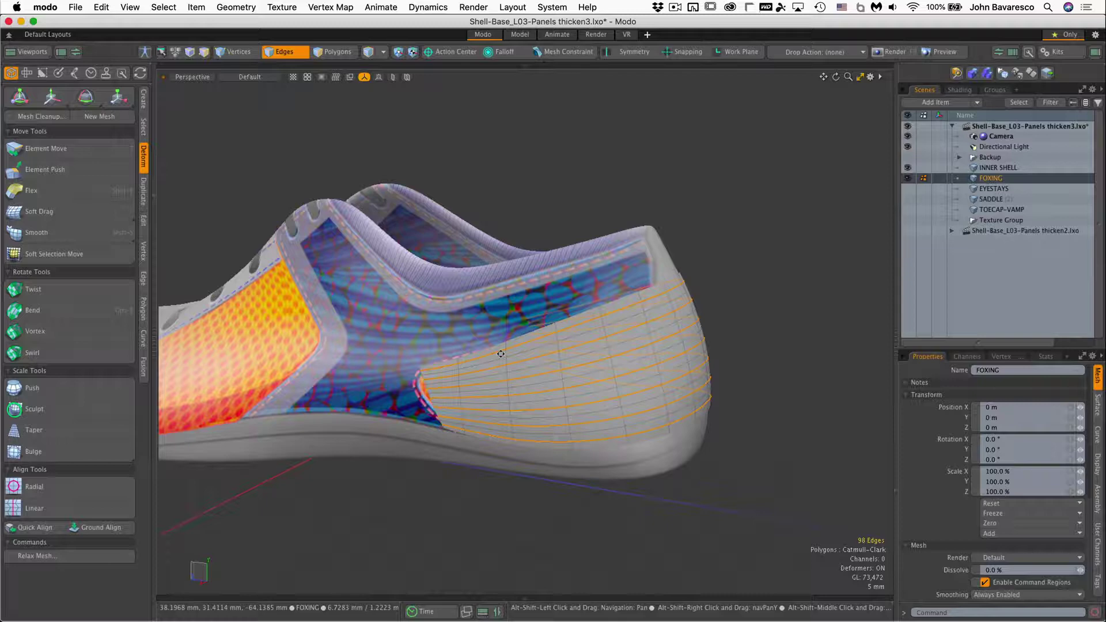
{"action": "left_click", "coordinate": [500, 52]}
{"action": "left_click", "coordinate": [501, 75]}
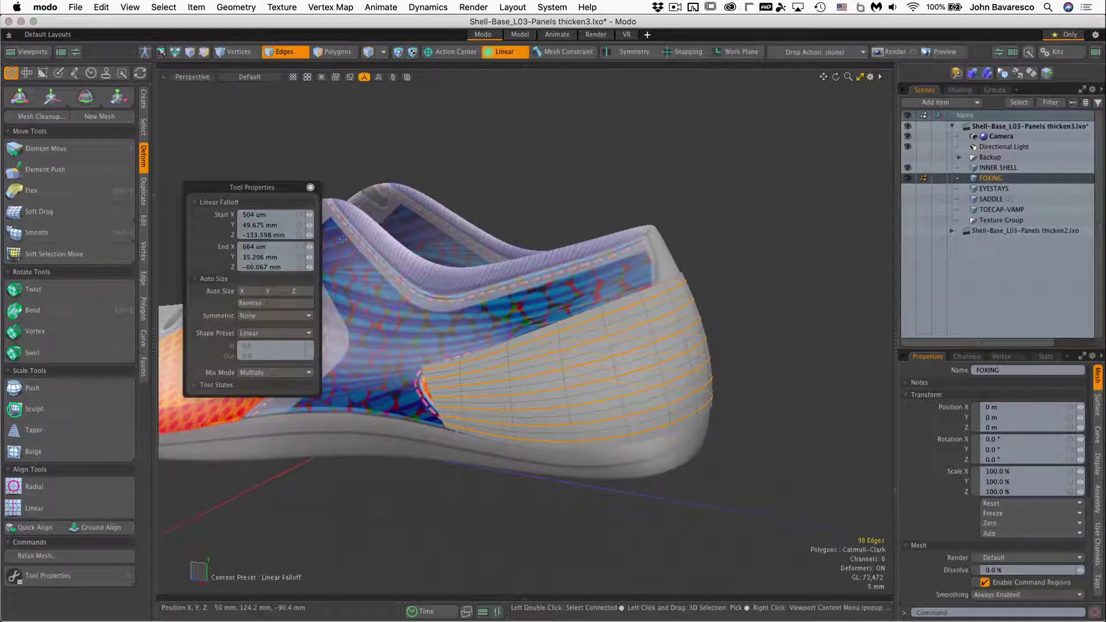
{"action": "left_click_drag", "start_coordinate": [217, 392], "coordinate": [761, 281]}
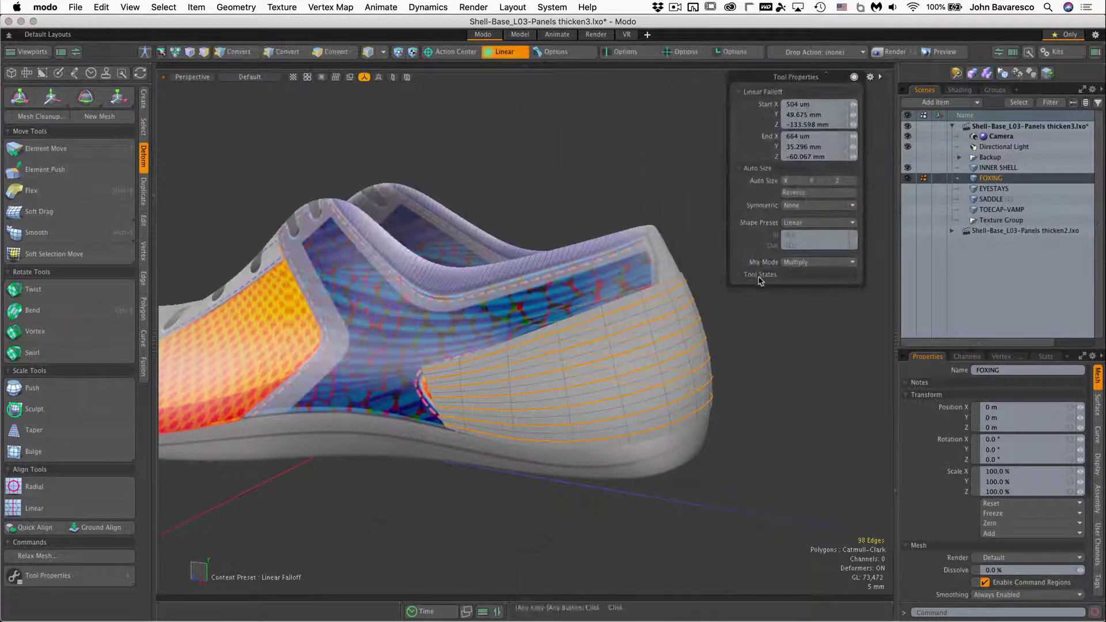
{"action": "middle_click_drag", "start_coordinate": [728, 340], "coordinate": [688, 415]}
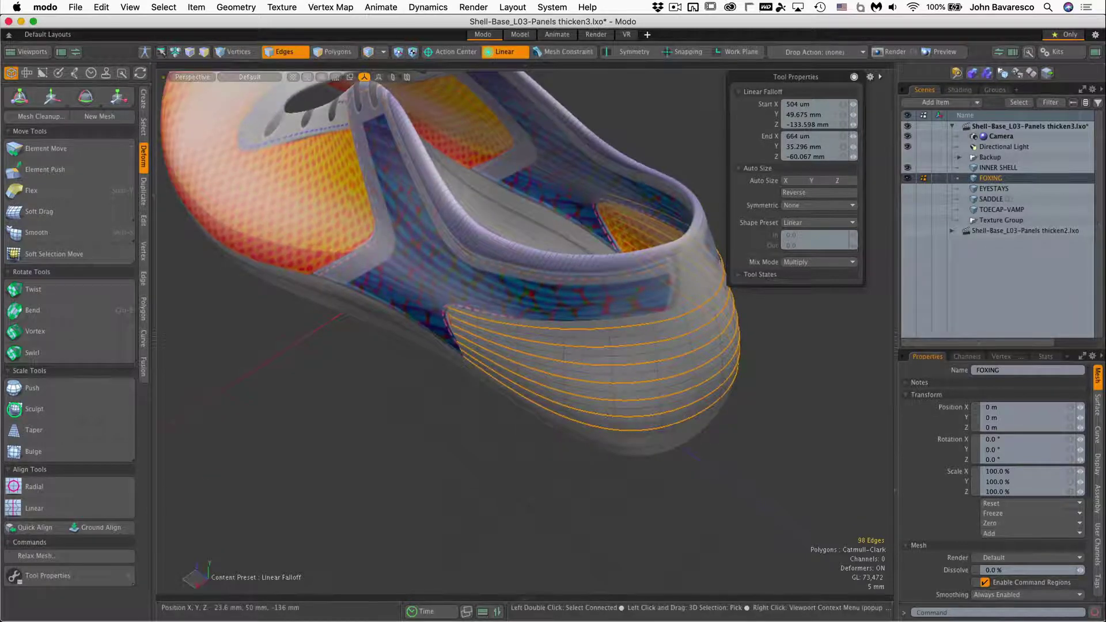
{"action": "left_click", "coordinate": [586, 249]}
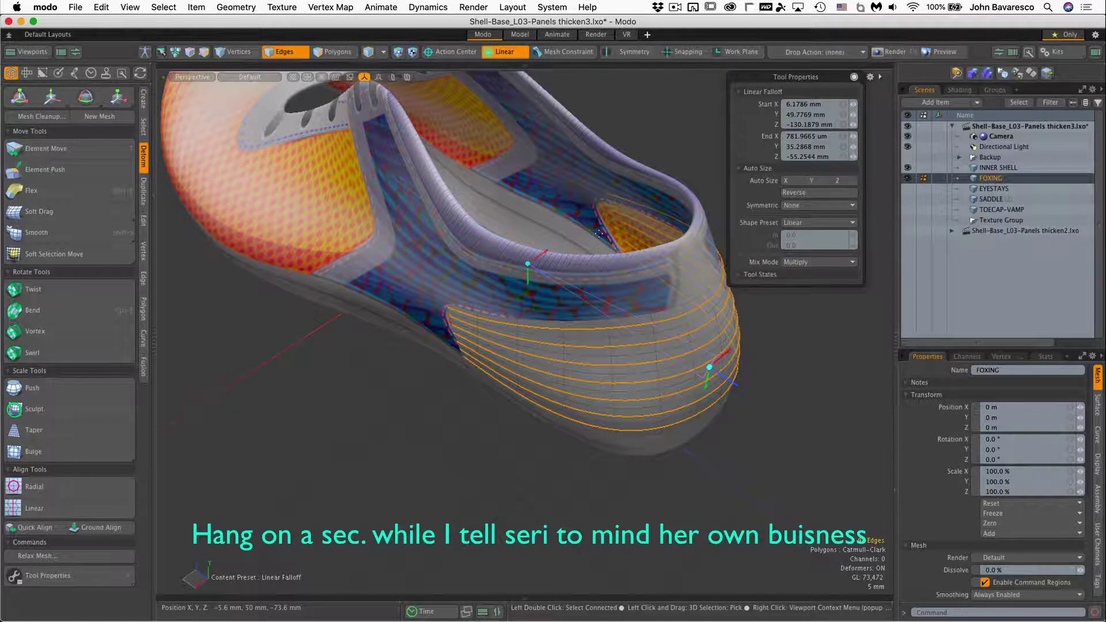
Align both falloff handles with the shoe's centerline in Top view, with Start X about 0.18 mm and End X about -1 mm.
{"action": "left_click_drag", "start_coordinate": [611, 275], "coordinate": [497, 352], "text": "alt"}
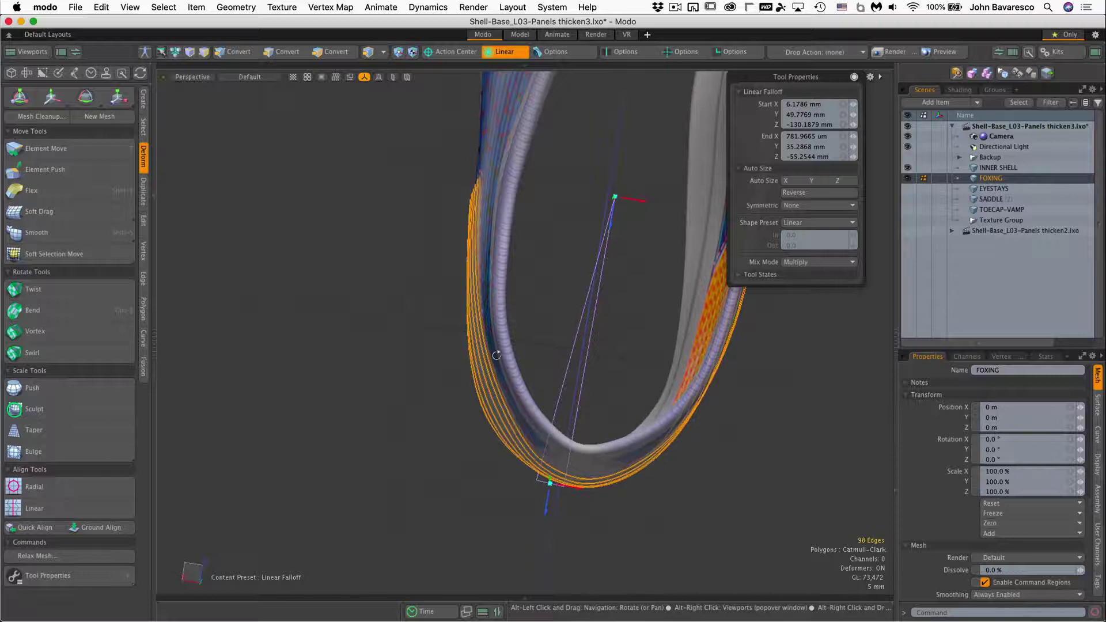
{"action": "key", "text": "ctrl+space"}
{"action": "left_click", "coordinate": [528, 337]}
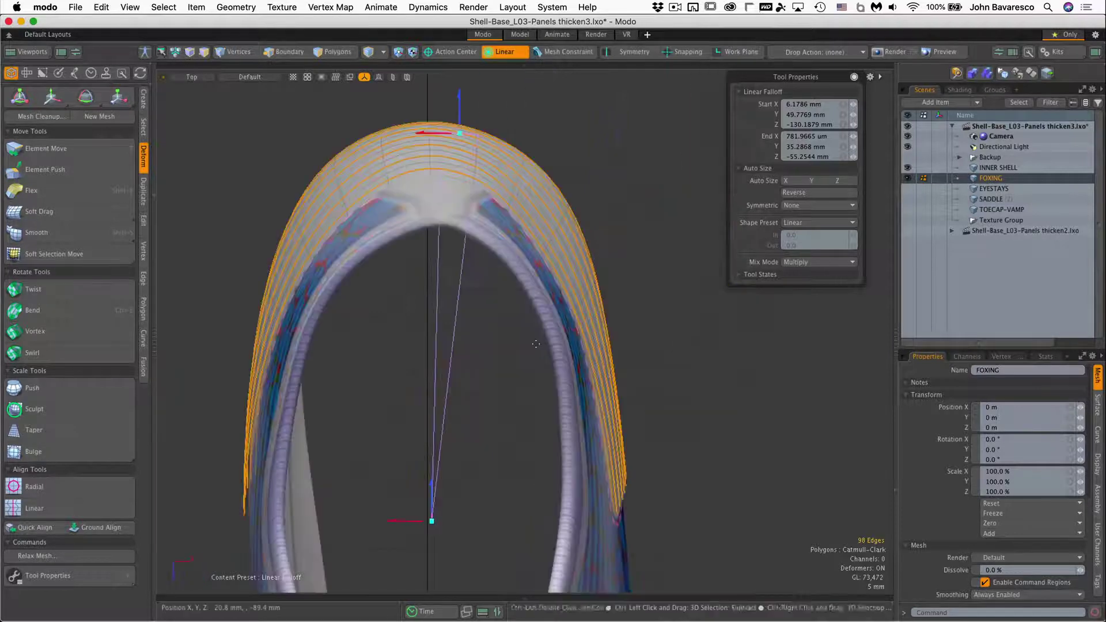
{"action": "left_click_drag", "start_coordinate": [426, 137], "coordinate": [395, 137]}
{"action": "mouse_move", "coordinate": [419, 373]}
{"action": "left_mouse_down", "text": "ctrl+alt"}
{"action": "mouse_move", "coordinate": [404, 392]}
{"action": "mouse_move", "coordinate": [415, 379]}
{"action": "left_mouse_up", "text": "ctrl+alt"}
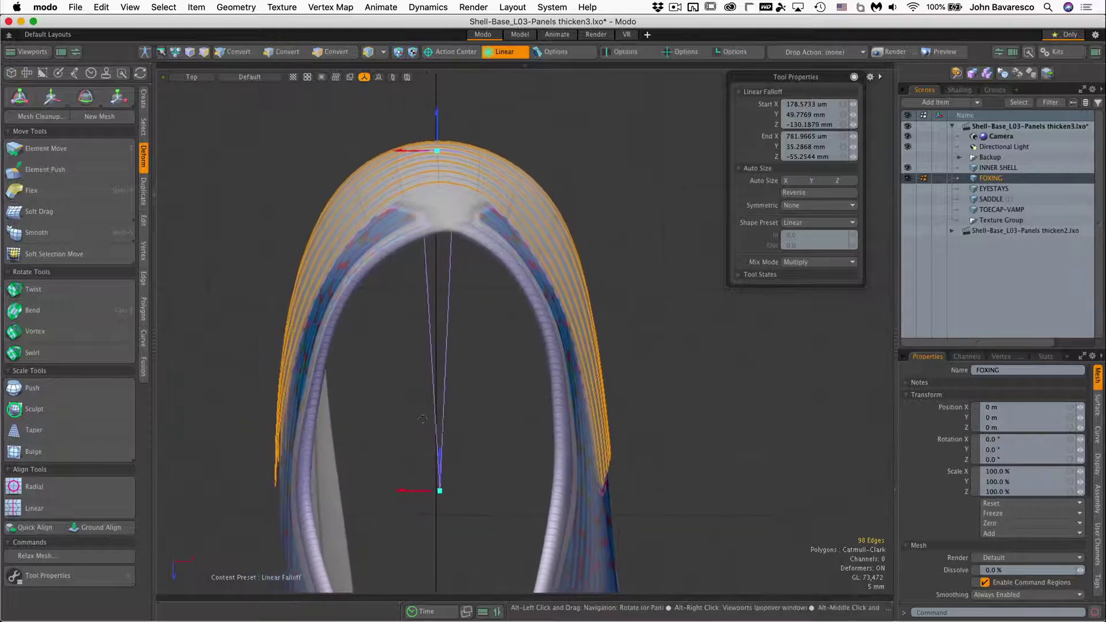
{"action": "left_click_drag", "start_coordinate": [404, 491], "coordinate": [396, 491]}
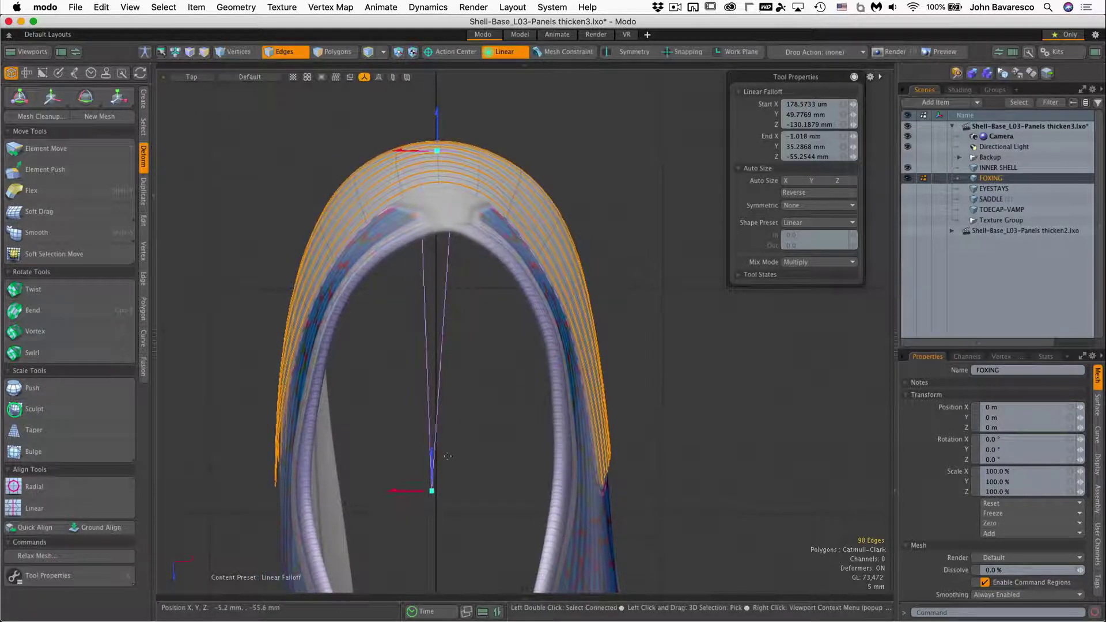
Push the selected FOXING loops outward by 3.8 mm through the linear falloff, forming horizontal ribs around the heel.
{"action": "key", "text": "ctrl+space"}
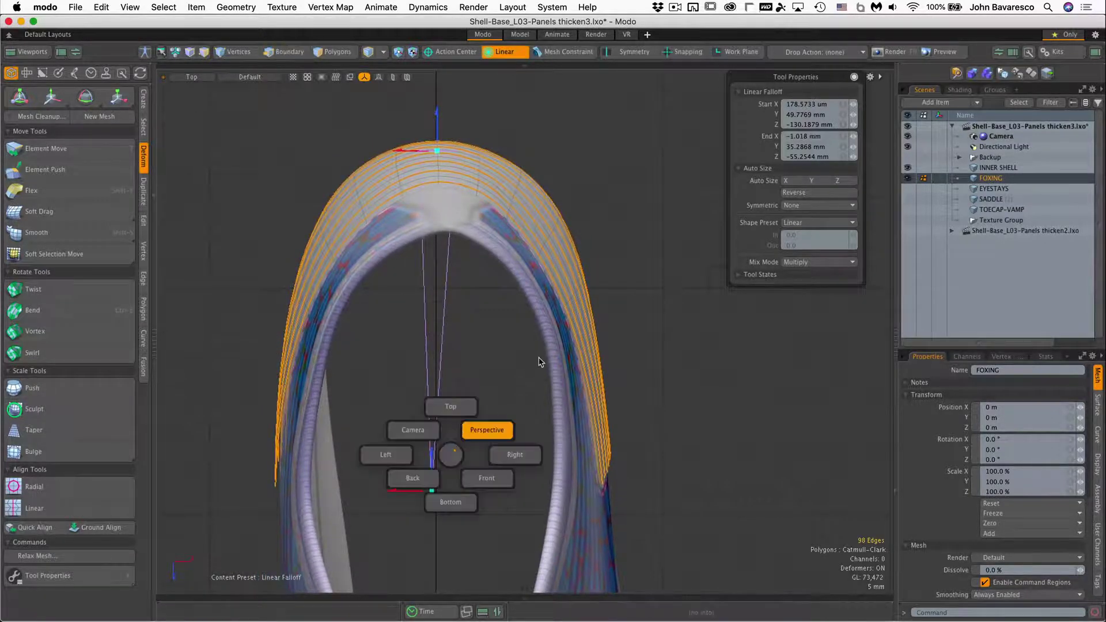
{"action": "left_click", "coordinate": [503, 413]}
{"action": "left_click_drag", "start_coordinate": [615, 342], "coordinate": [616, 371], "text": "alt"}
{"action": "left_click_drag", "start_coordinate": [606, 380], "coordinate": [671, 318], "text": "alt+shift"}
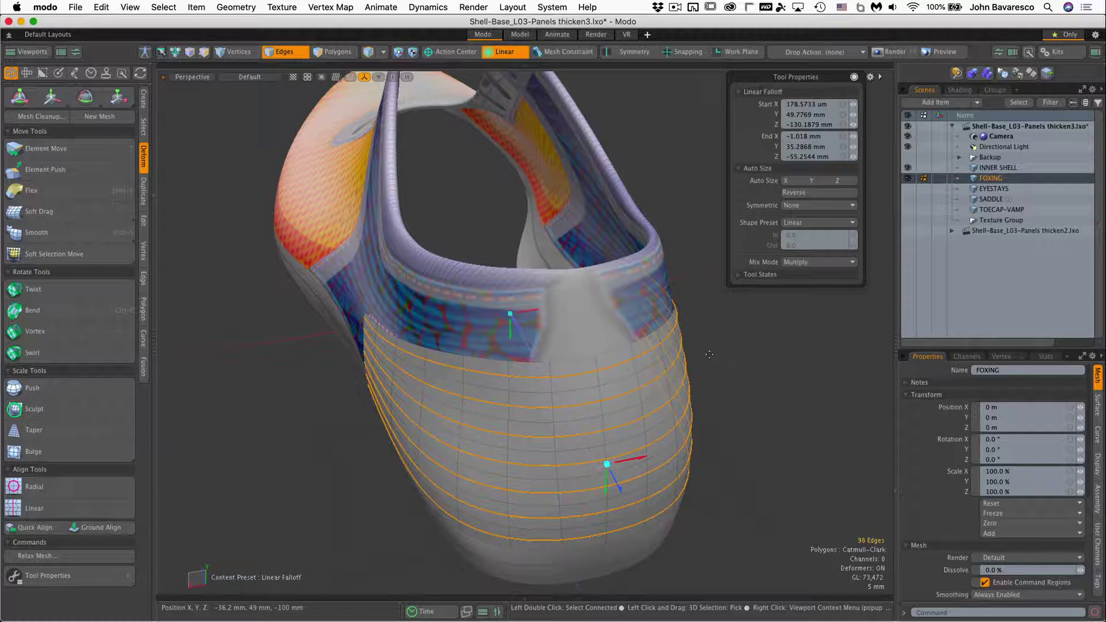
{"action": "left_click", "coordinate": [35, 388]}
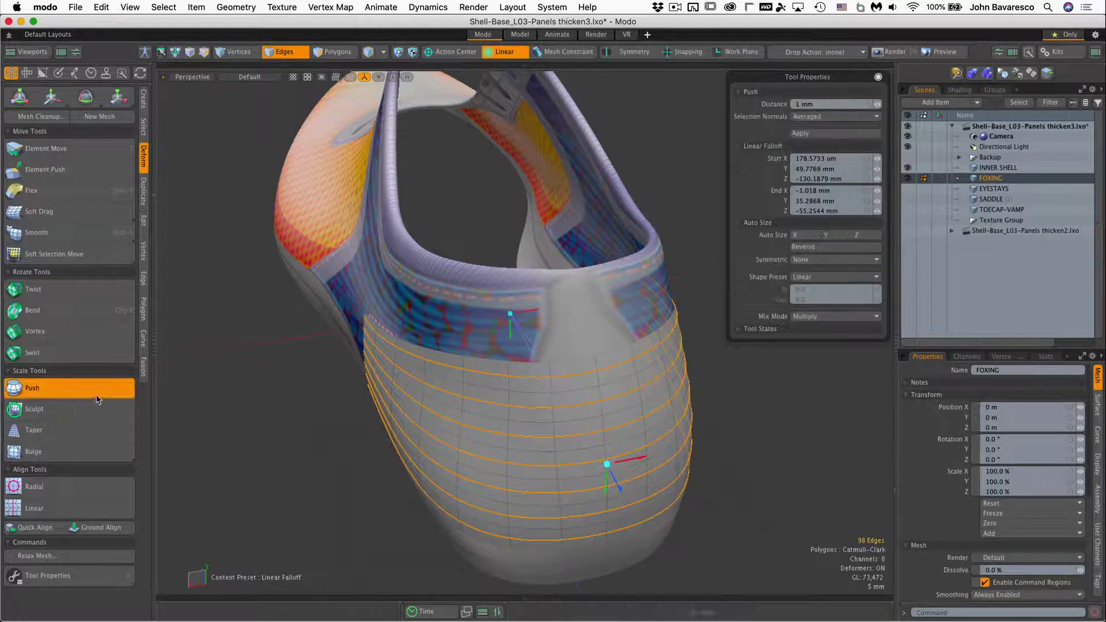
{"action": "left_click_drag", "start_coordinate": [878, 104], "coordinate": [888, 104]}
{"action": "left_click_drag", "start_coordinate": [612, 457], "coordinate": [682, 408], "text": "alt"}
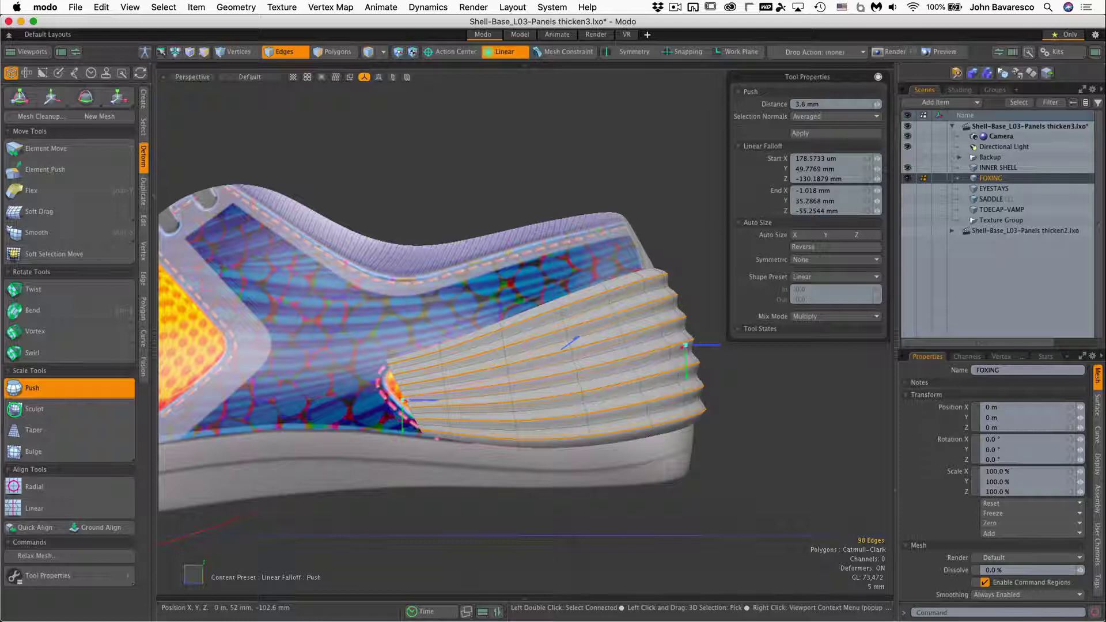
{"action": "left_click_drag", "start_coordinate": [580, 340], "coordinate": [522, 369], "text": "ctrl+alt"}
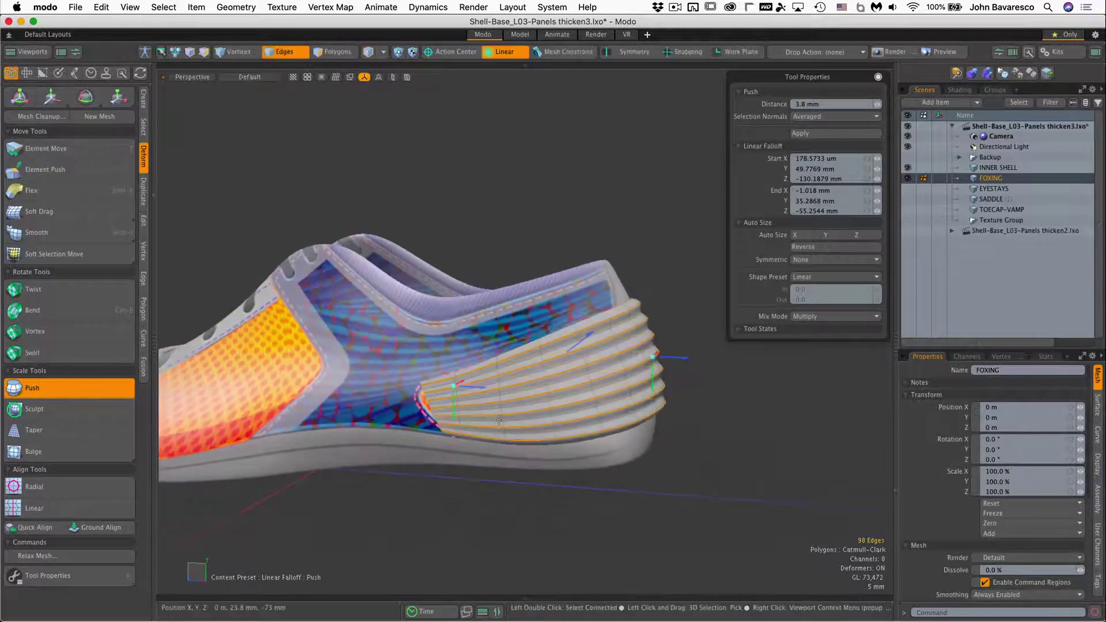
Drop the Push tool, deselect the edge loops and turn off the linear falloff.
{"action": "key", "text": "space"}
{"action": "left_click", "coordinate": [757, 452]}
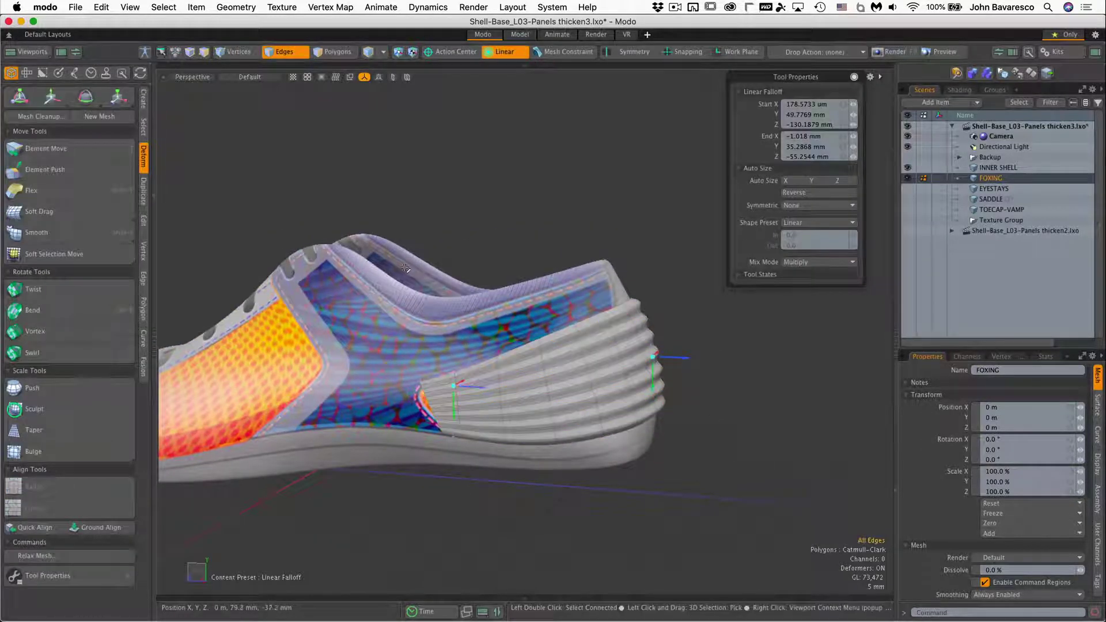
{"action": "left_click", "coordinate": [493, 47]}
{"action": "left_click", "coordinate": [499, 58]}
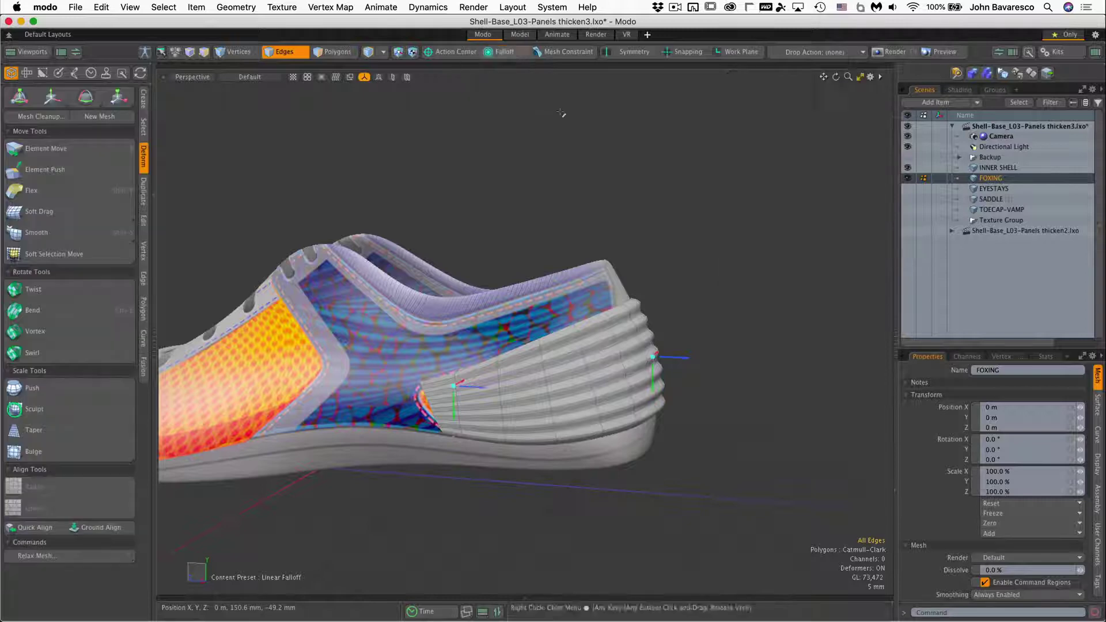
Show the SADDLE mesh again above the ribbed heel panel.
{"action": "left_click_drag", "start_coordinate": [665, 360], "coordinate": [519, 308], "text": "alt"}
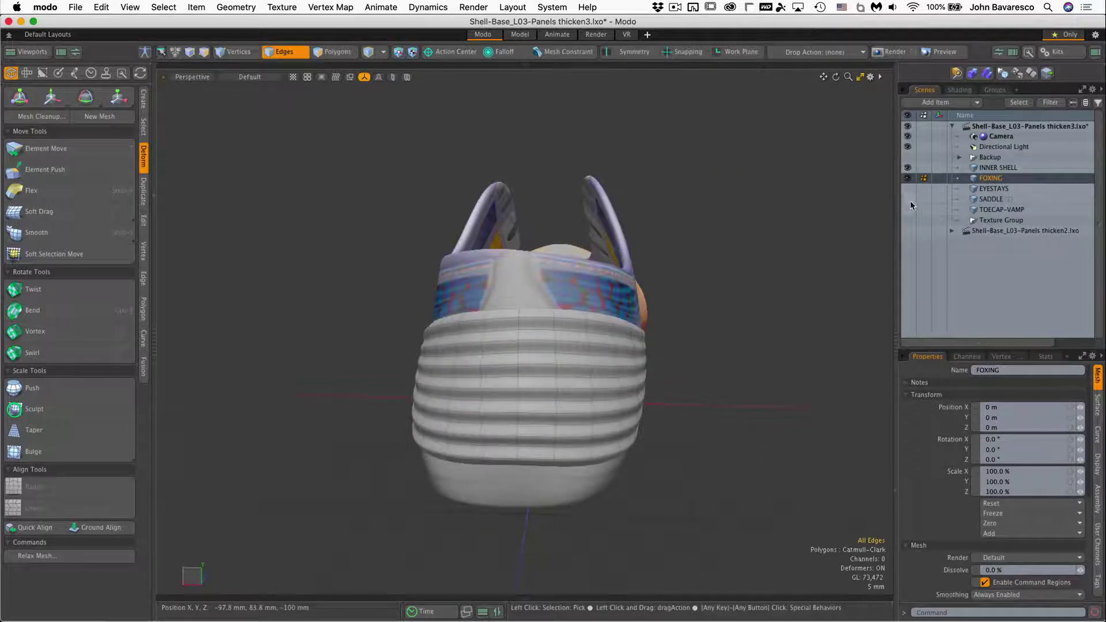
{"action": "left_click", "coordinate": [908, 199]}
{"action": "scroll", "coordinate": [591, 378], "scroll_direction": "up", "scroll_amount": 3}
{"action": "left_click_drag", "start_coordinate": [591, 378], "coordinate": [689, 353], "text": "alt"}
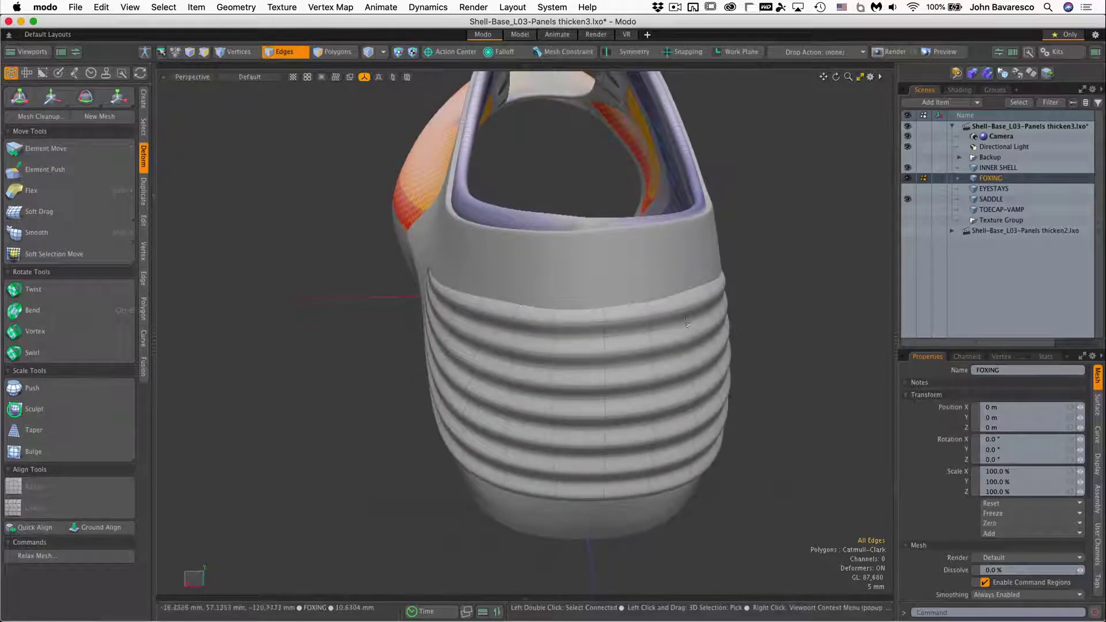
Lower the FOXING panel's upper border along the SADDLE with Element Move, enlarging the falloff range to about 44.4 mm.
{"action": "left_click_drag", "start_coordinate": [647, 317], "coordinate": [365, 293], "text": "alt"}
{"action": "key", "text": "t"}
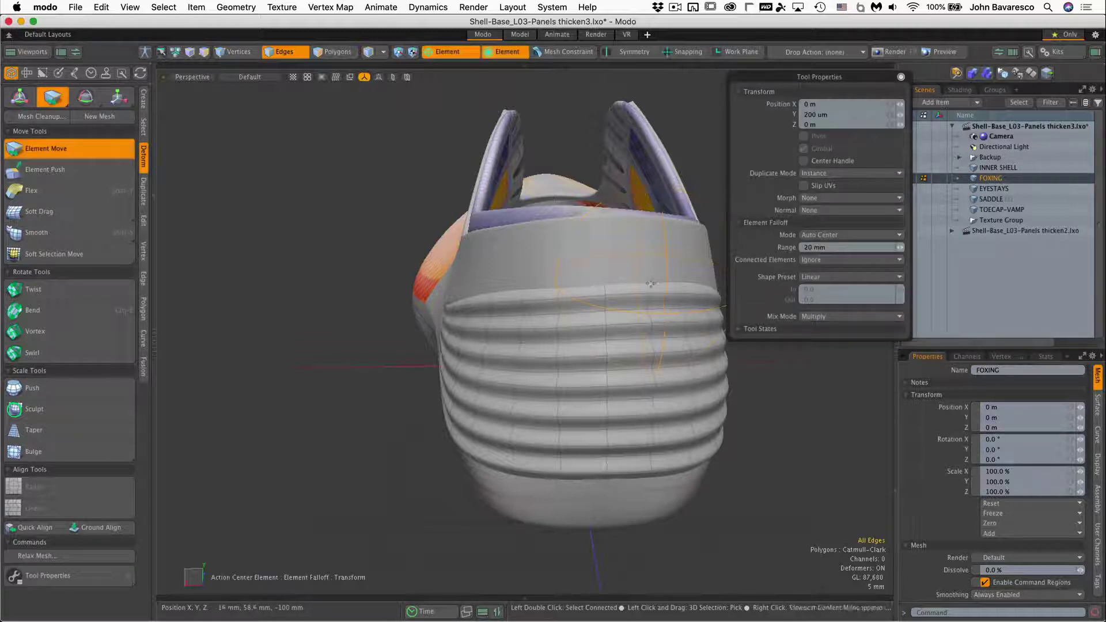
{"action": "left_click_drag", "start_coordinate": [663, 285], "coordinate": [660, 288]}
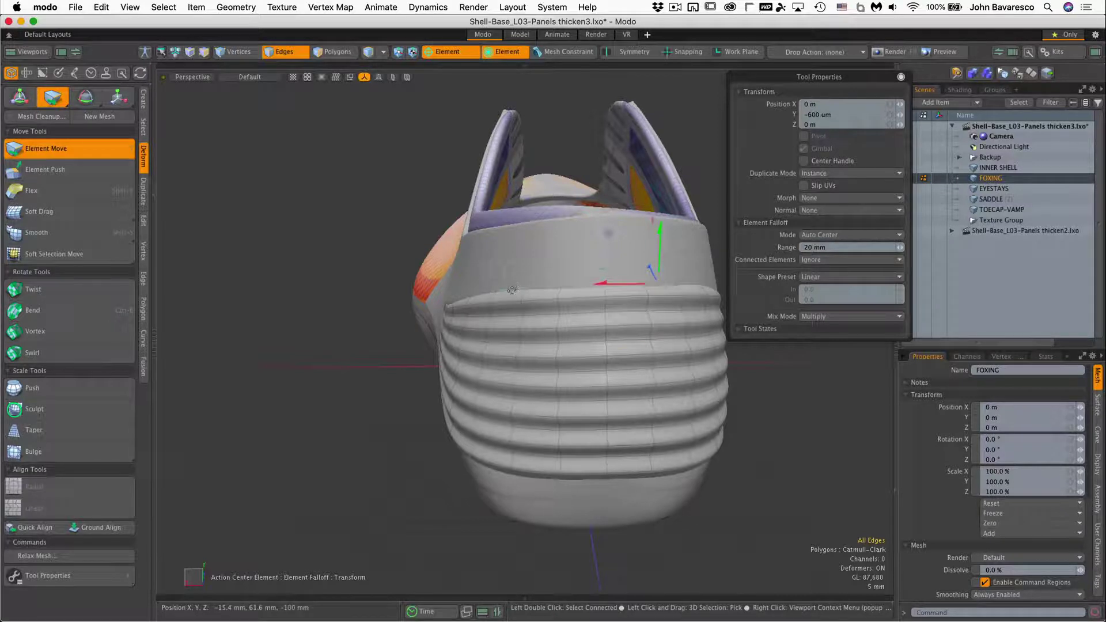
{"action": "right_click_drag", "start_coordinate": [513, 290], "coordinate": [631, 290]}
{"action": "left_click_drag", "start_coordinate": [496, 292], "coordinate": [494, 297]}
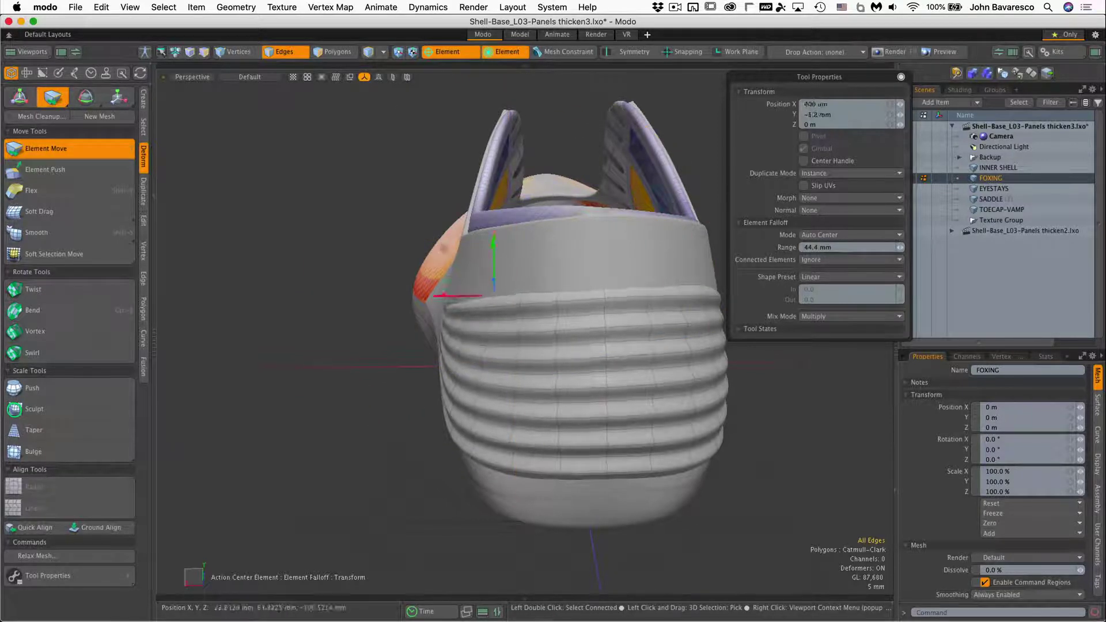
{"action": "left_click_drag", "start_coordinate": [442, 248], "coordinate": [444, 251]}
{"action": "left_click_drag", "start_coordinate": [622, 297], "coordinate": [623, 296]}
{"action": "left_click_drag", "start_coordinate": [710, 290], "coordinate": [448, 288]}
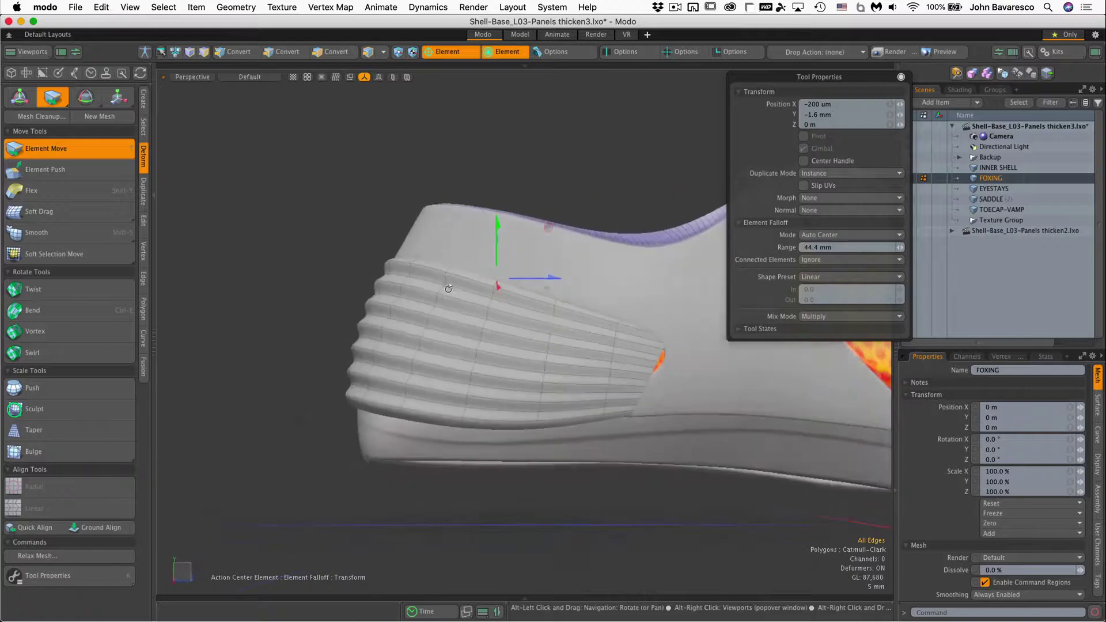
Move the FOXING panel's front tip about 2.2 mm in Z and -0.8 mm in Y, then drop the tool and switch to polygon selection.
{"action": "left_click_drag", "start_coordinate": [659, 357], "coordinate": [660, 356]}
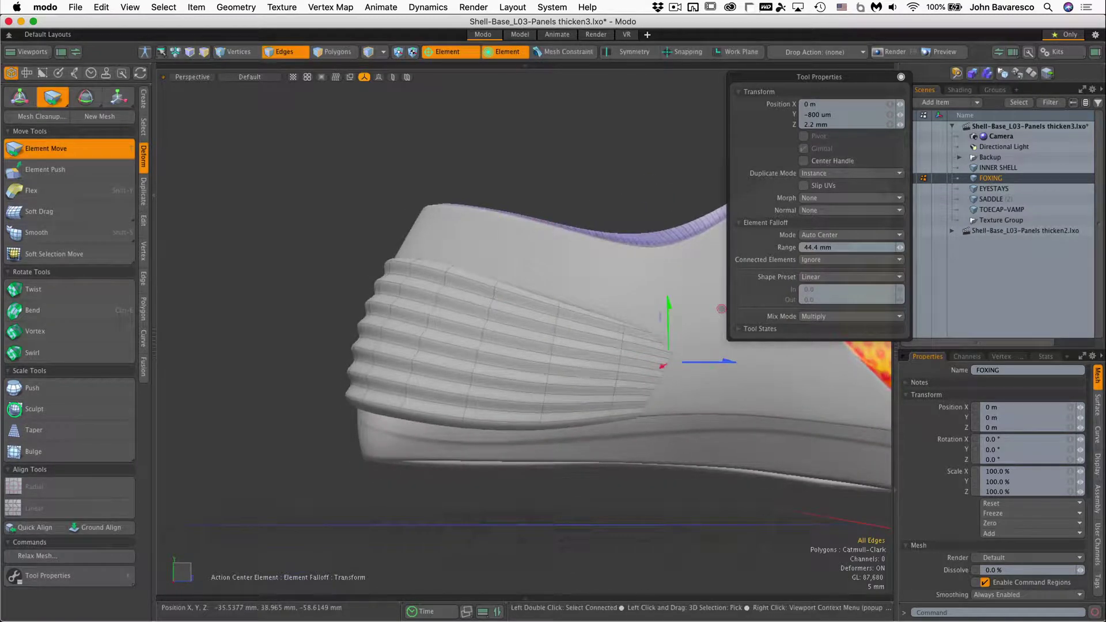
{"action": "key", "text": "space"}
{"action": "scroll", "coordinate": [567, 152], "scroll_direction": "down", "scroll_amount": 5}
{"action": "left_click_drag", "start_coordinate": [522, 161], "coordinate": [584, 186], "text": "alt+shift"}
{"action": "key", "text": "3"}
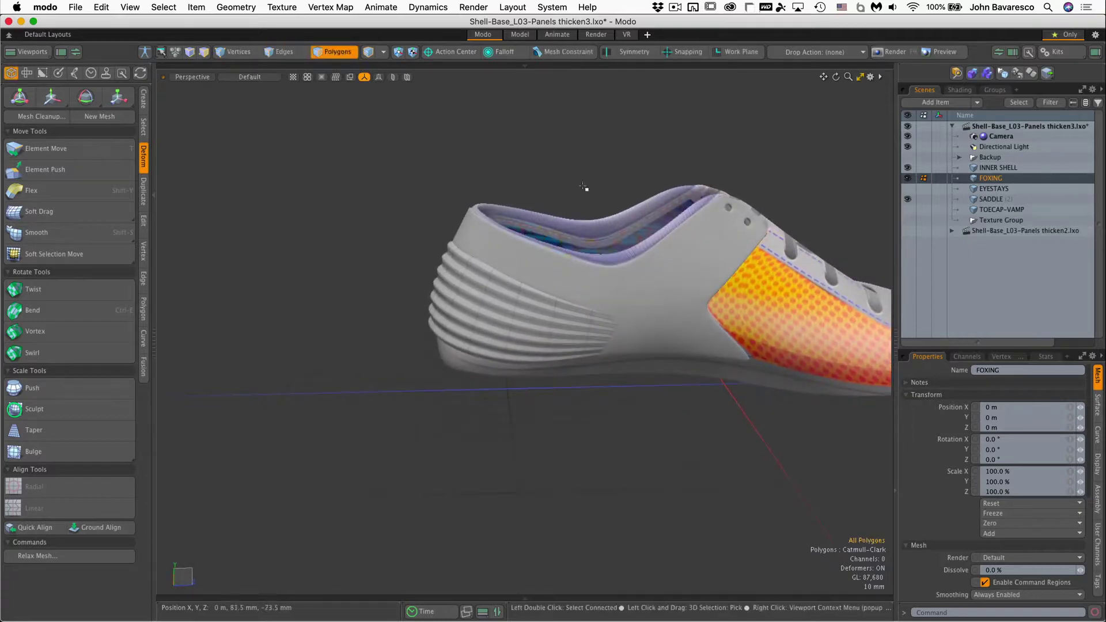